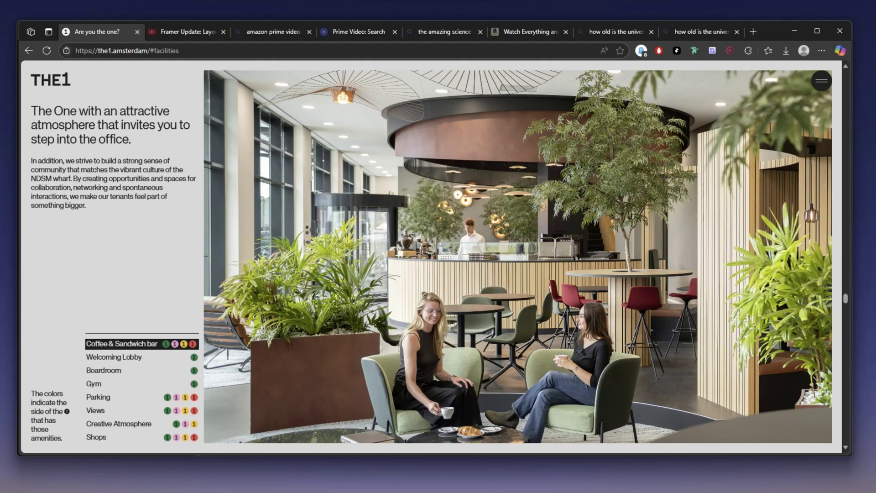
Examine how the facilities section of the1.amsterdam changes its image and highlighted amenity while the page scrolls.
scroll(432, 255, down, 1)
scroll(654, 263, down, 1)
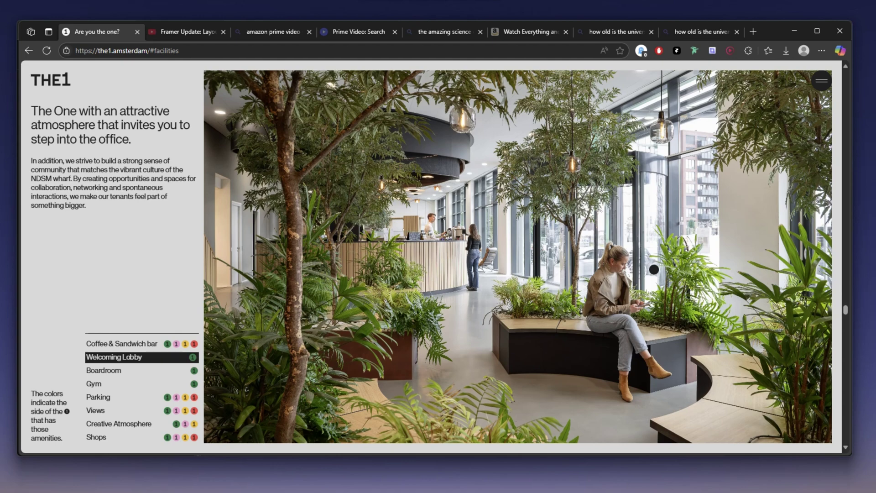
scroll(654, 269, down, 1)
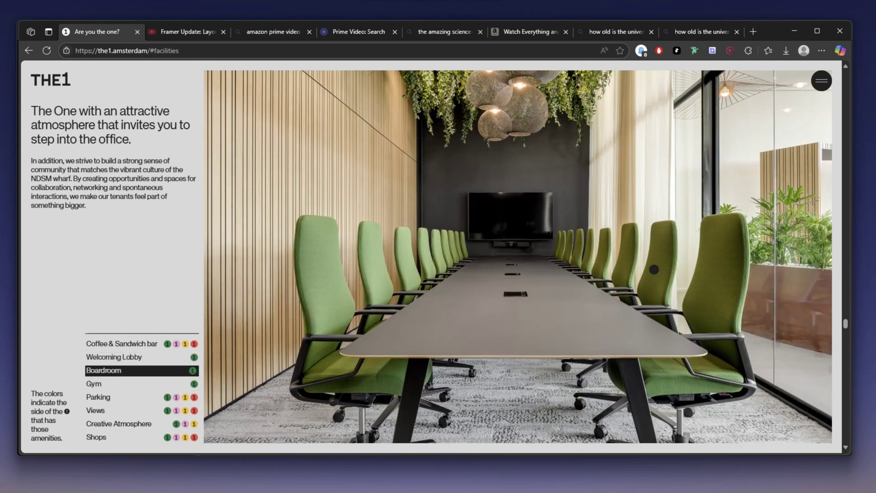
click(85, 346)
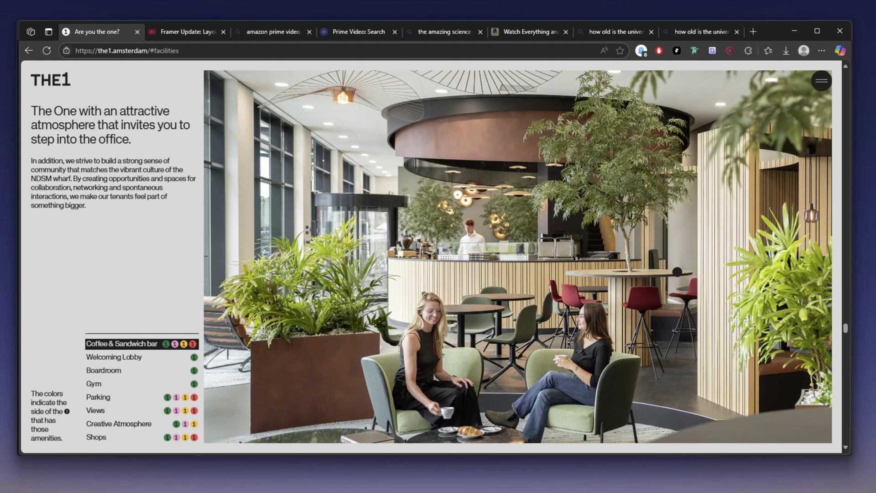
scroll(677, 272, down, 3)
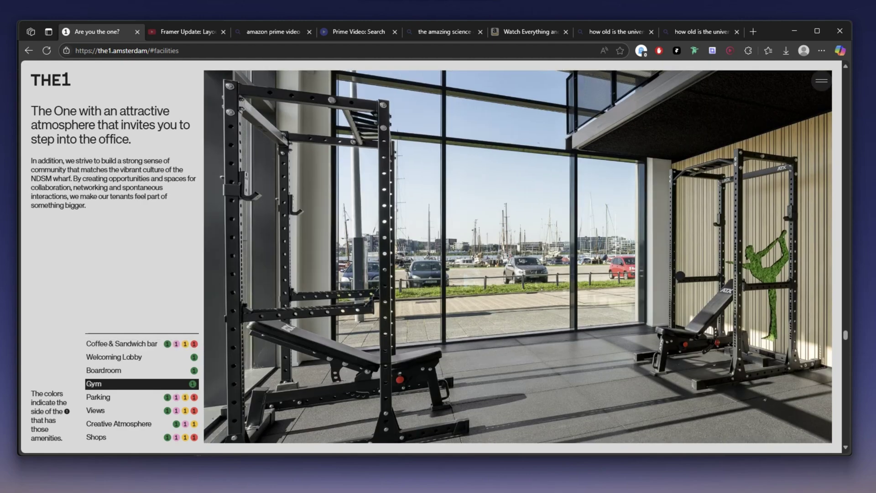
scroll(678, 276, down, 2)
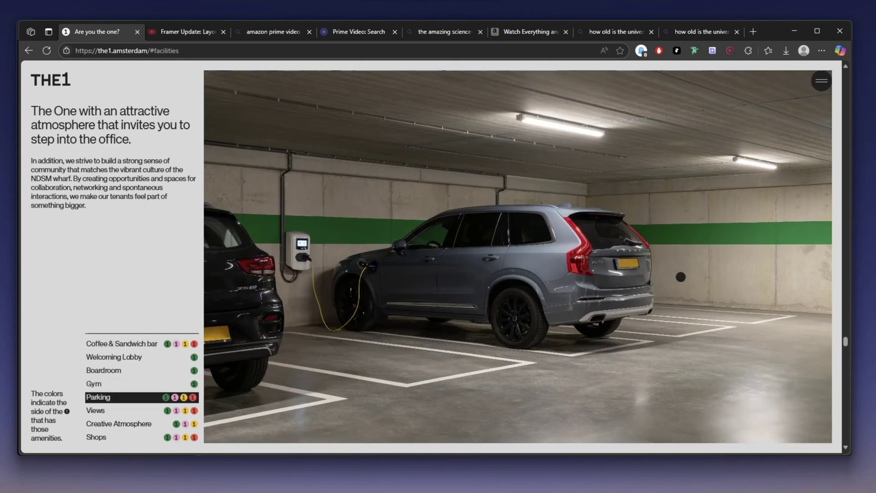
scroll(681, 277, down, 1)
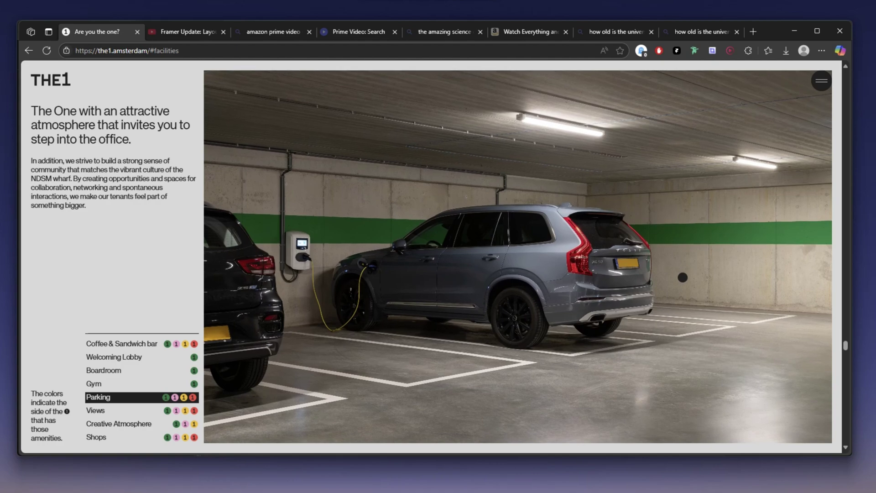
scroll(686, 277, down, 2)
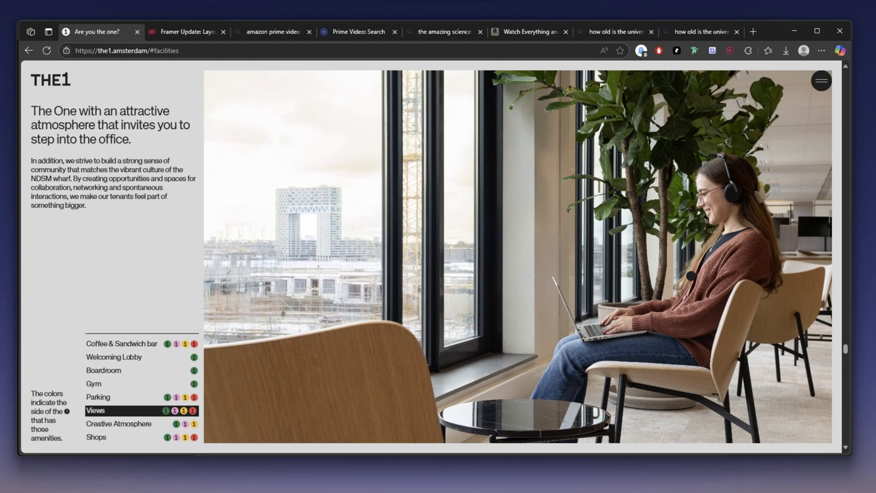
scroll(431, 256, down, 1)
scroll(431, 256, down, 1)
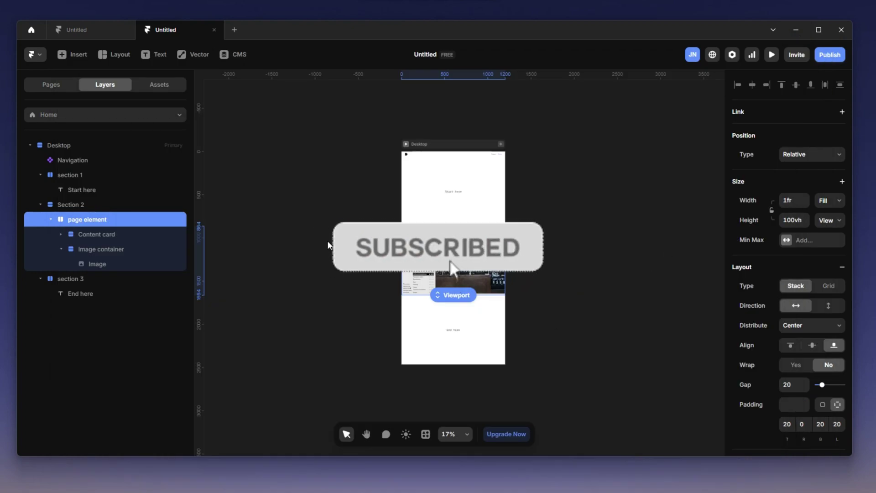
Switch to Framer and review the Desktop page structure: Navigation, section 1, Section 2 and section 3.
click(427, 142)
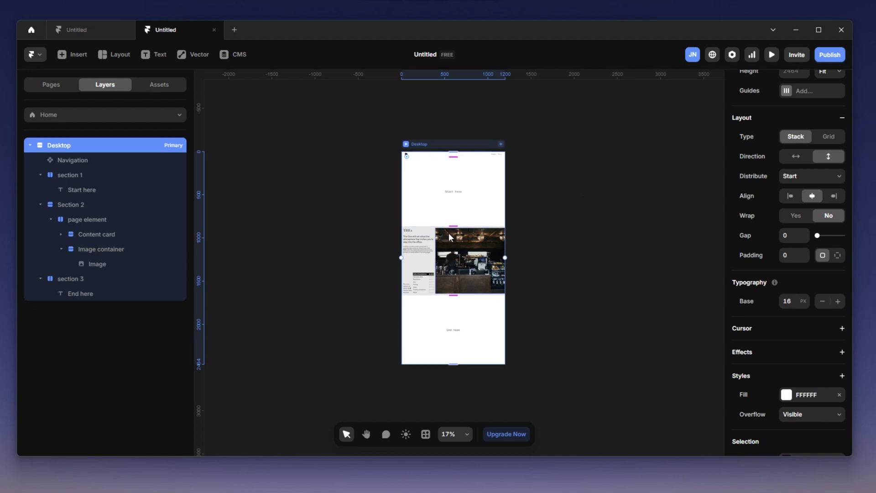
click(100, 161)
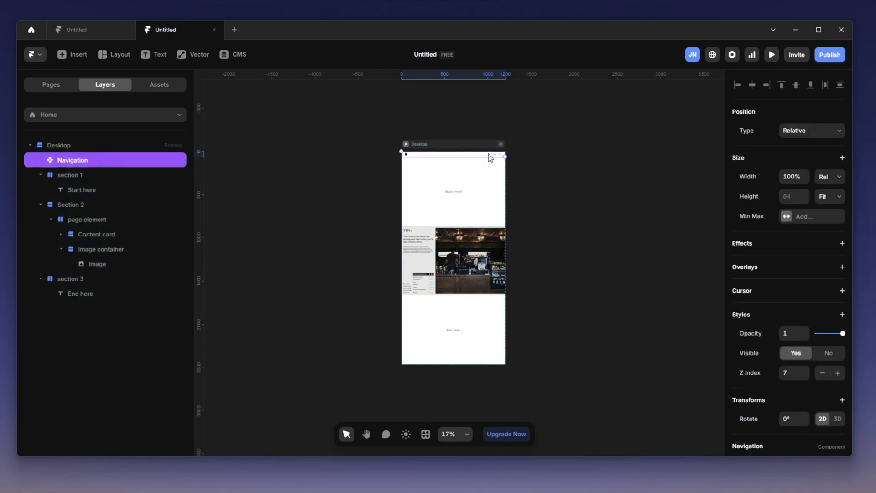
click(92, 175)
scroll(474, 209, up, 3)
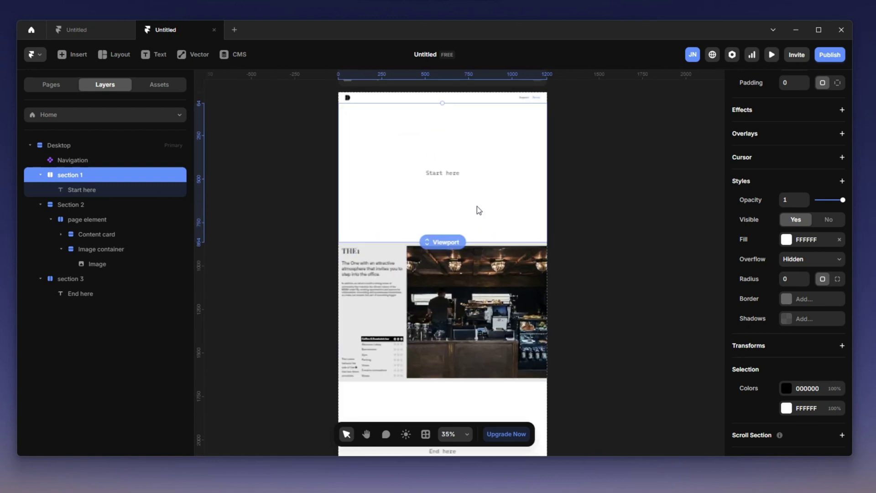
click(102, 205)
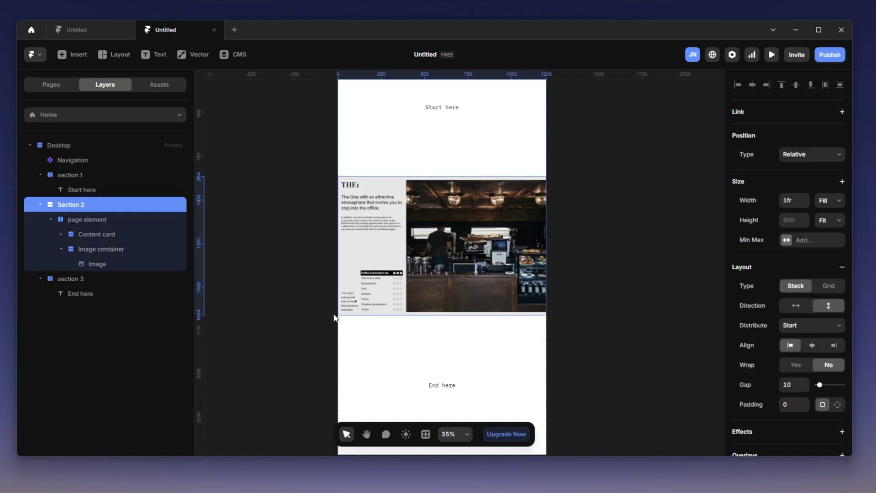
click(80, 279)
scroll(474, 313, down, 3)
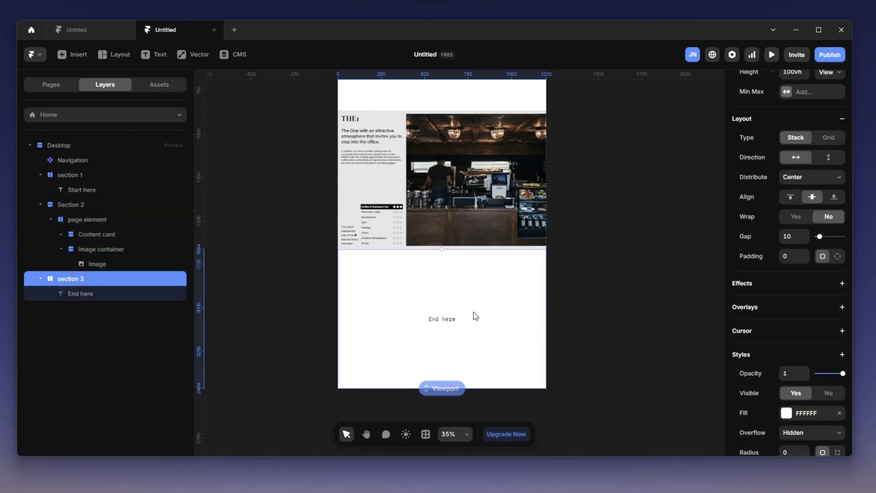
Duplicate the page element in Section 2 twice so that three copies are stacked.
scroll(474, 272, up, 2)
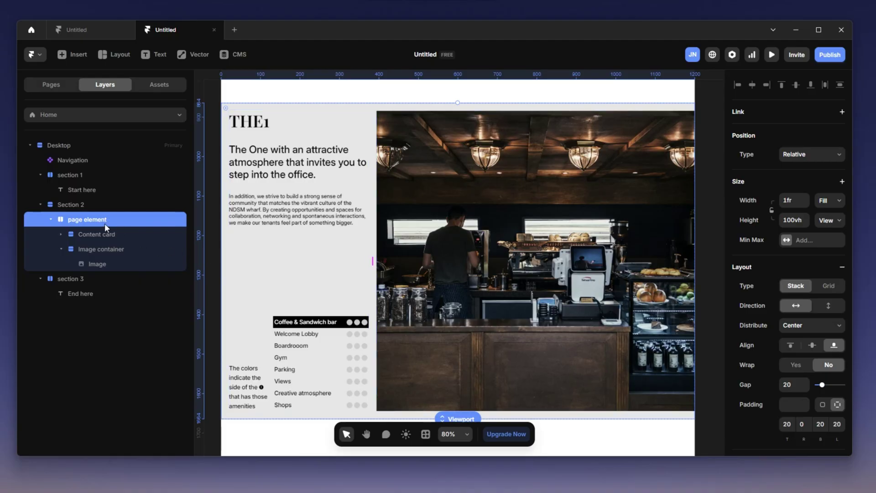
scroll(412, 239, down, 4)
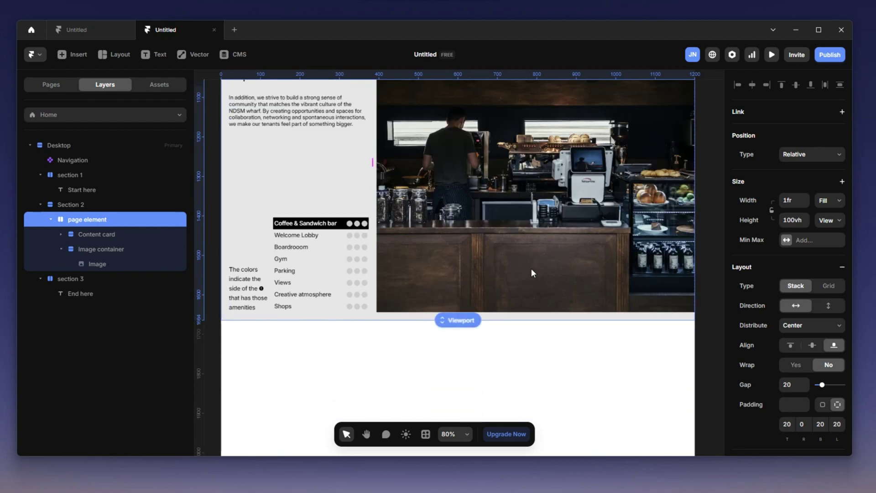
key(ctrl+d)
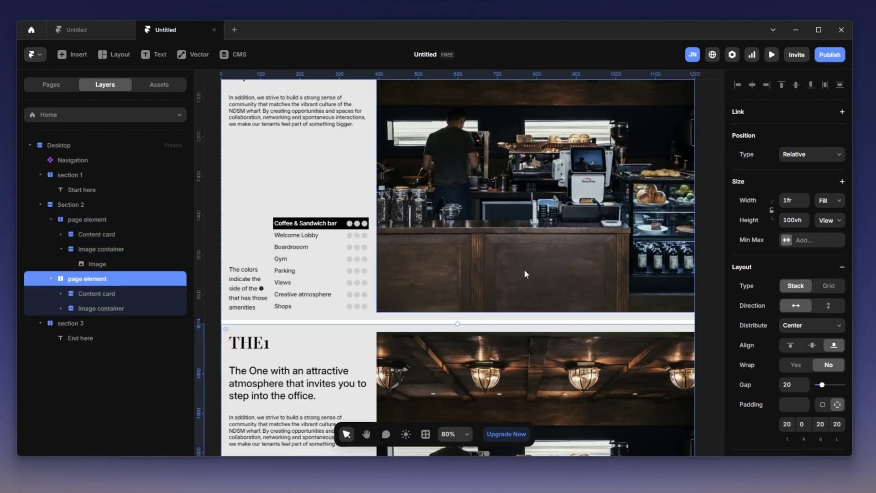
scroll(520, 270, down, 6)
key(ctrl+d)
scroll(513, 275, down, 5)
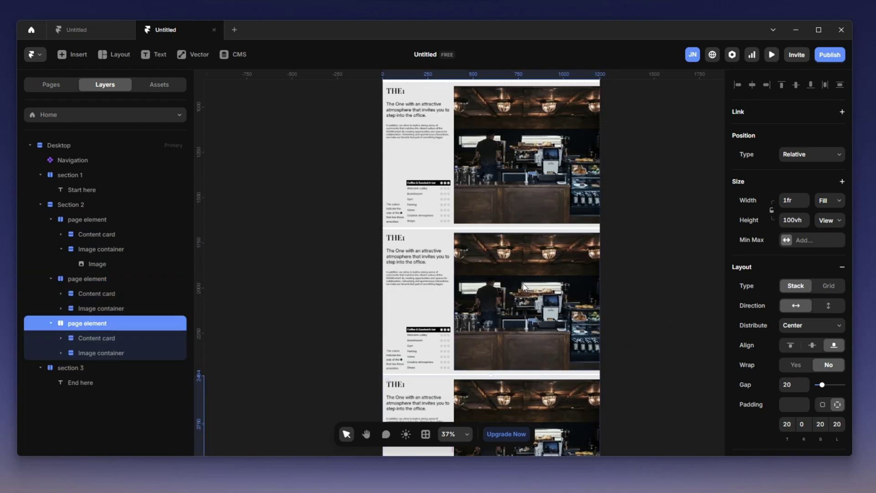
scroll(530, 288, up, 5)
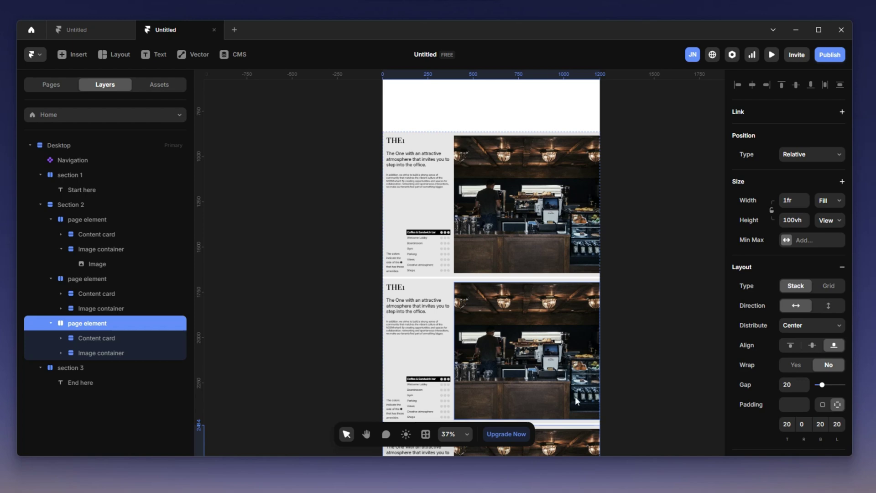
Switch to the Notepad step list, highlight the line "1. Create a scroll section", and return to Framer.
key(alt+Tab)
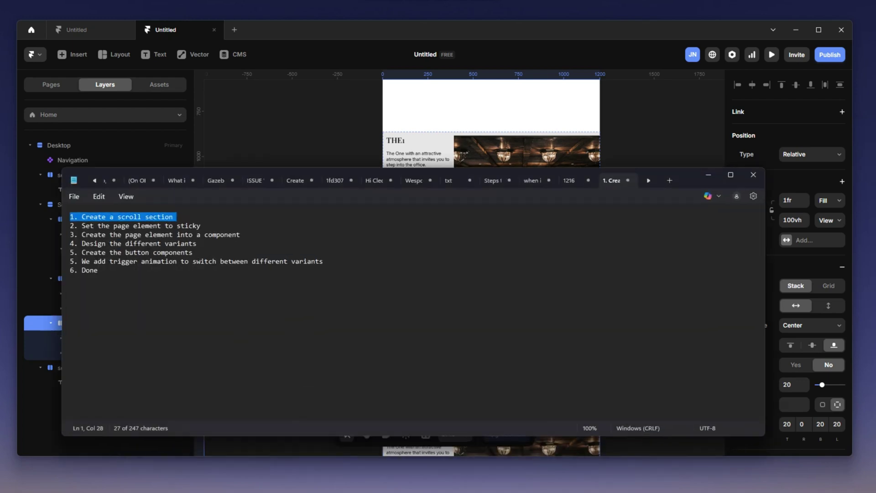
drag(181, 217, 54, 210)
click(708, 175)
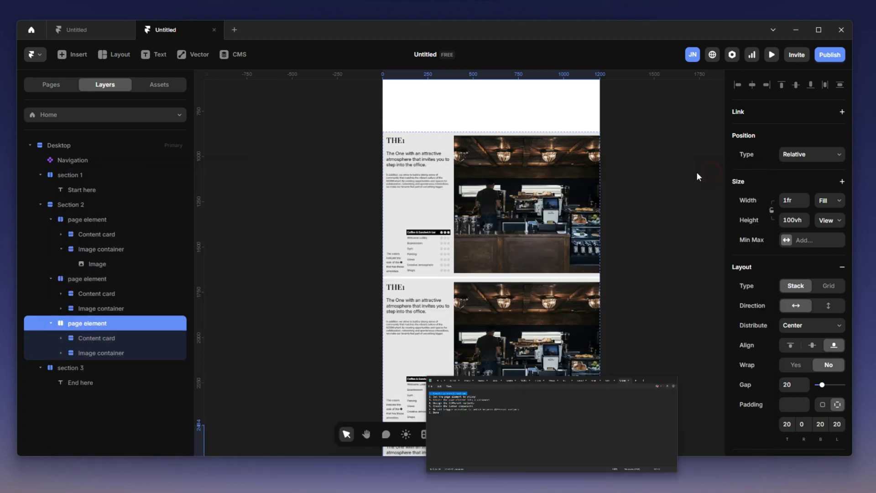
Examine Section 2 and the duplicated page elements stacked inside it.
click(89, 208)
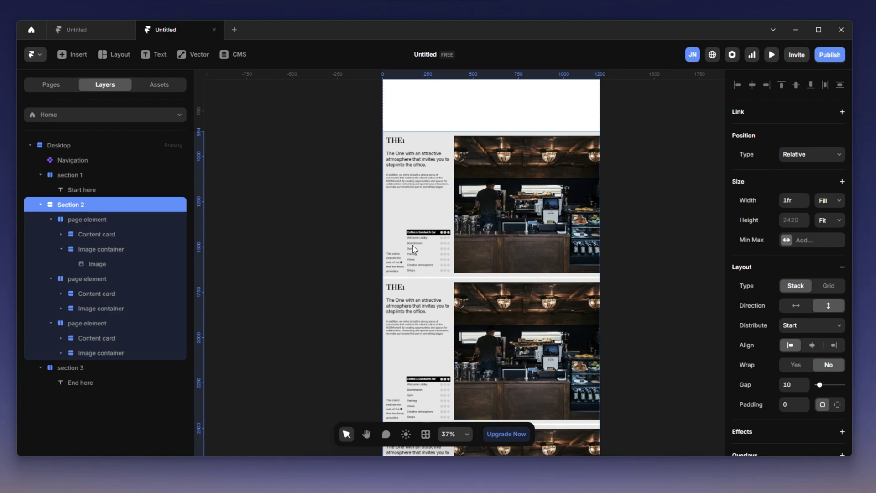
scroll(430, 237, down, 2)
click(99, 281)
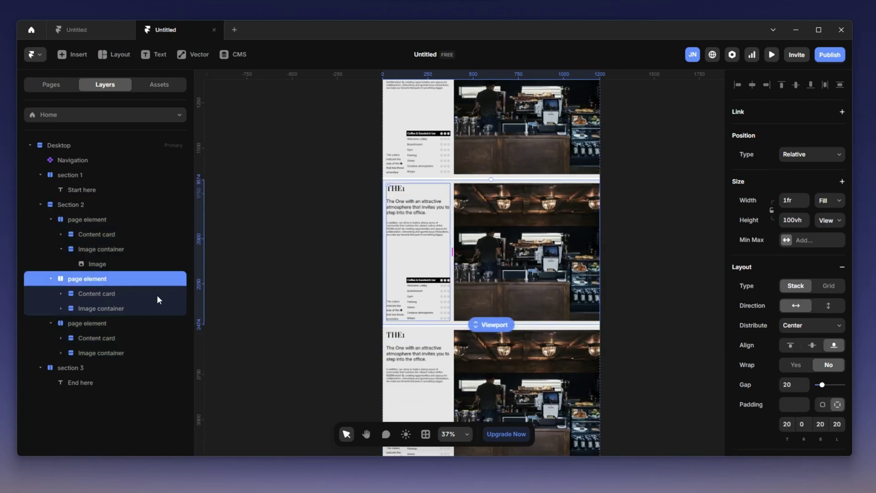
scroll(269, 315, down, 3)
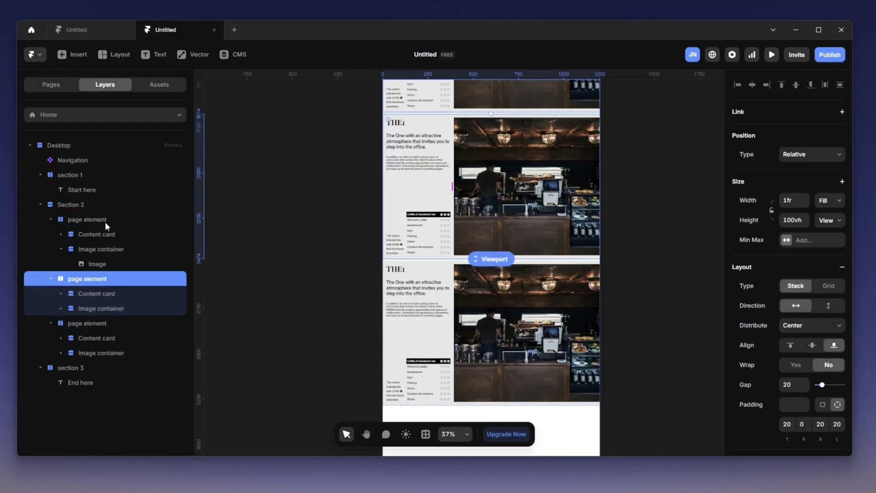
Set the first page element in Section 2 to sticky positioning with a height of 100vh.
click(104, 221)
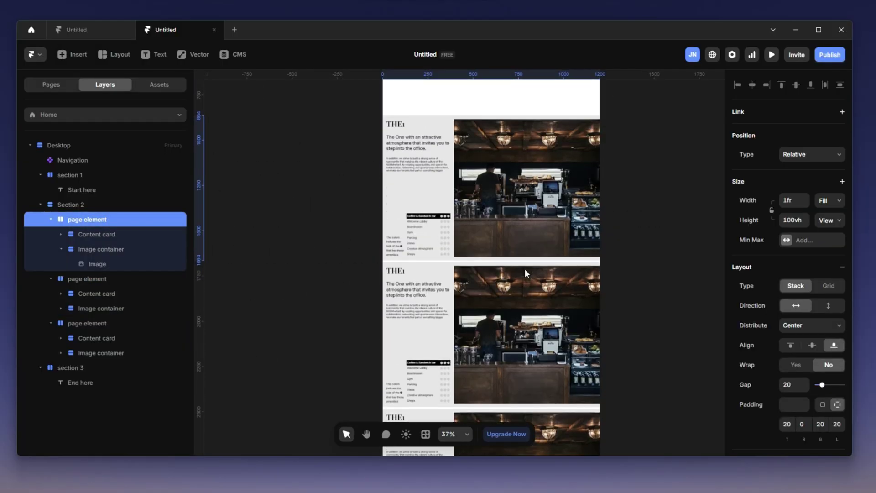
scroll(525, 269, up, 2)
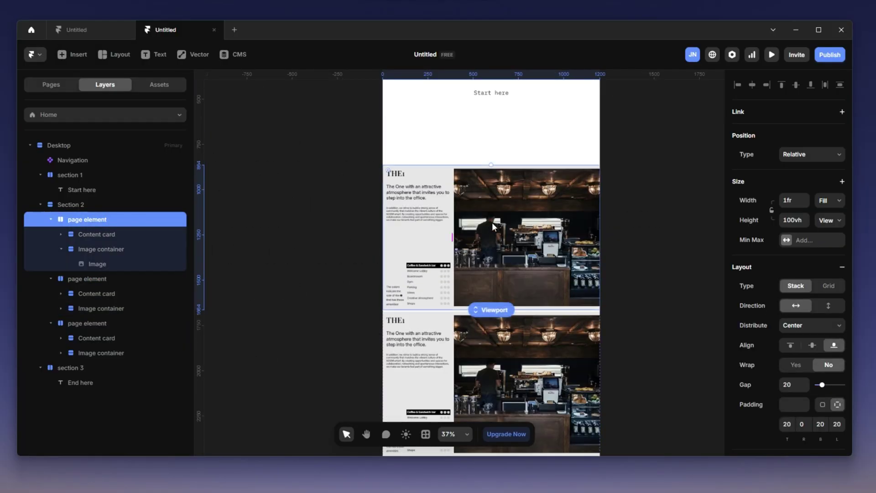
click(795, 155)
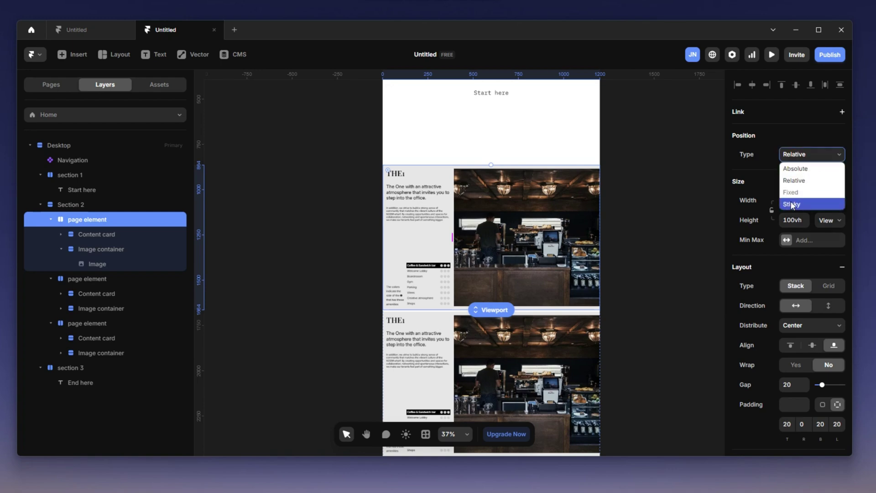
click(792, 204)
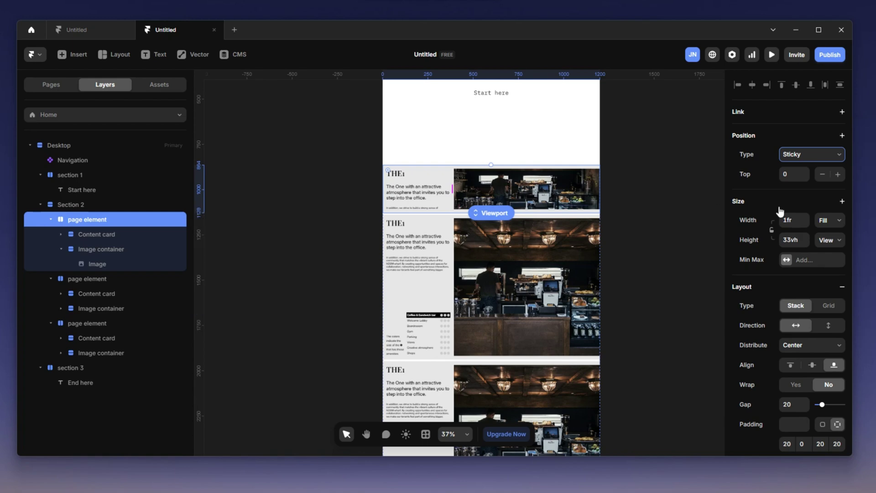
click(792, 239)
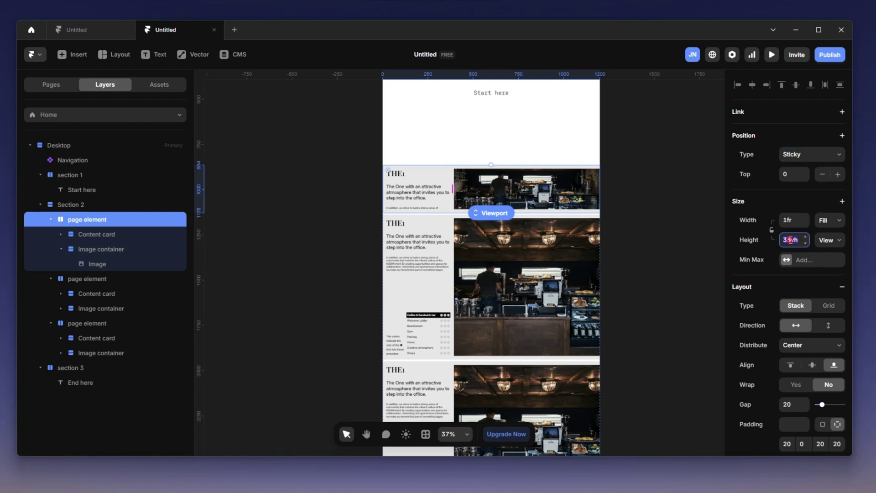
text(100)
key(Return)
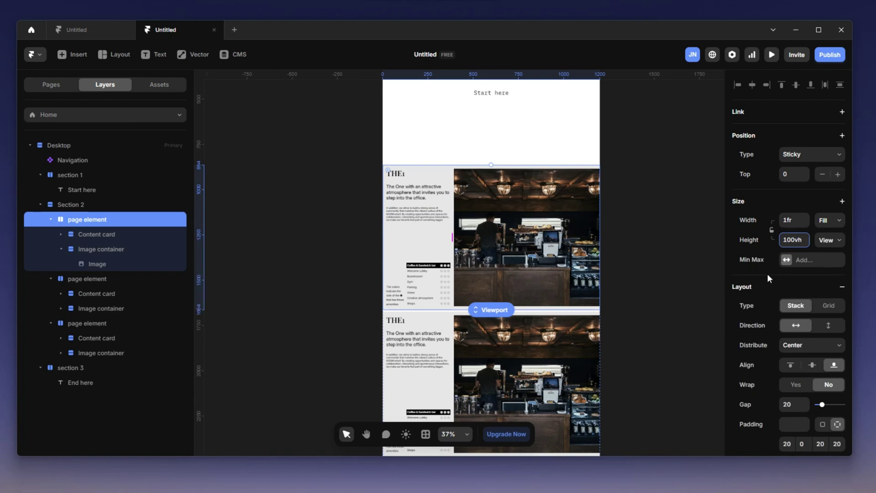
Duplicate the third page element in Section 2 so that four copies are stacked.
scroll(496, 272, down, 3)
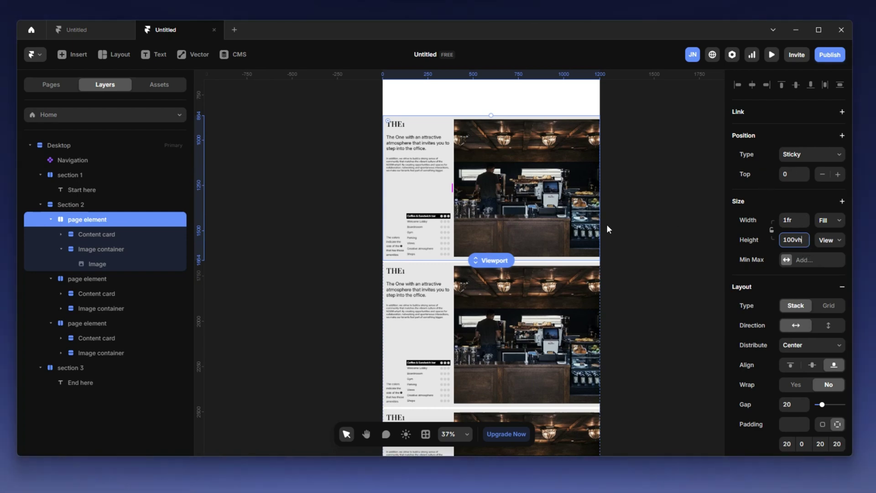
scroll(529, 251, down, 2)
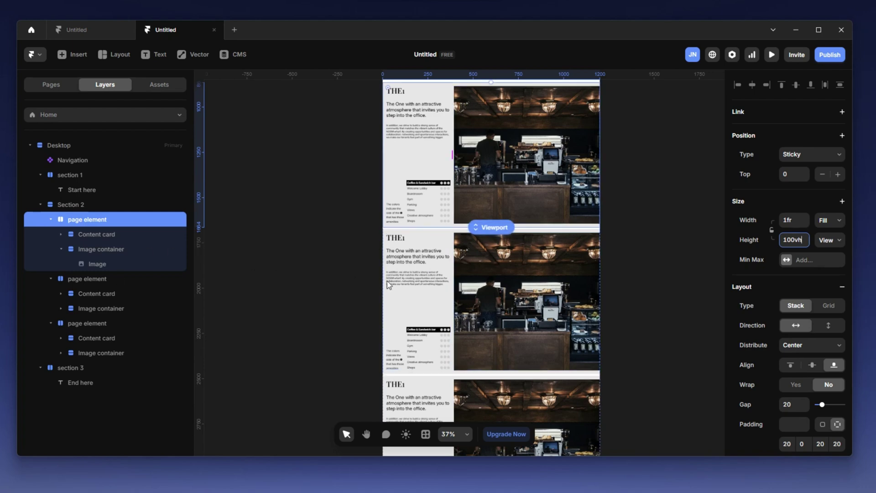
scroll(511, 225, up, 3)
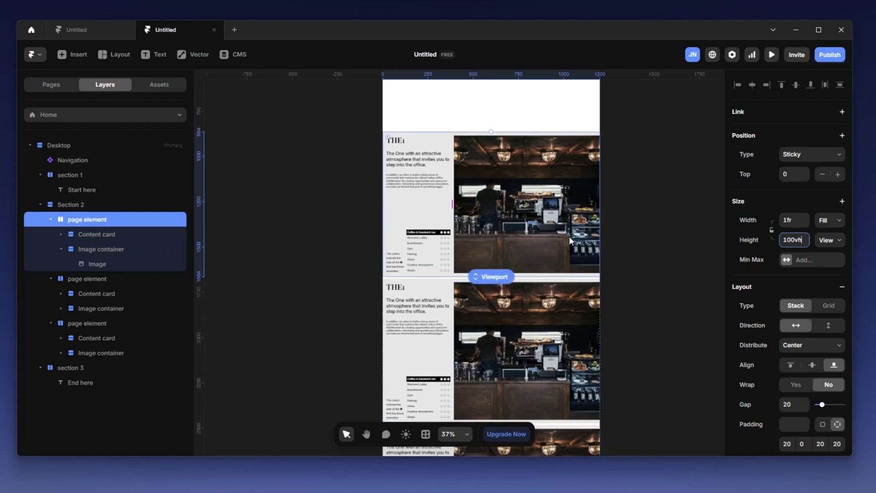
scroll(511, 225, down, 10)
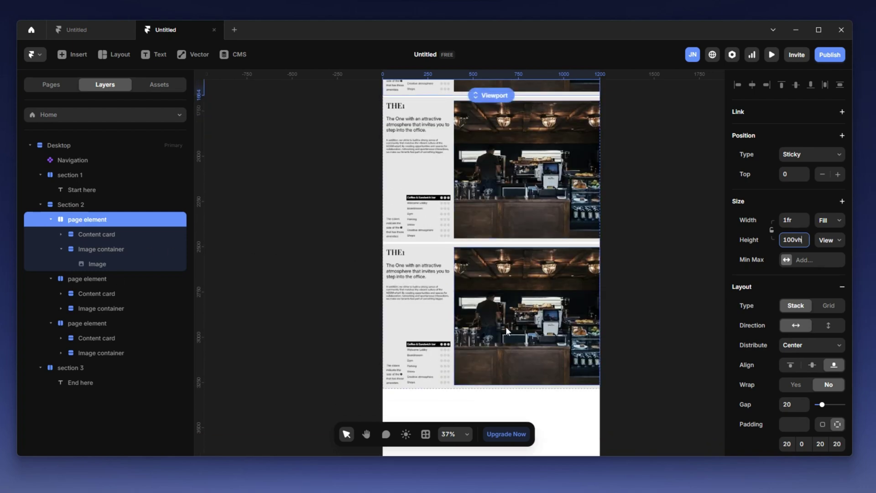
scroll(508, 299, down, 3)
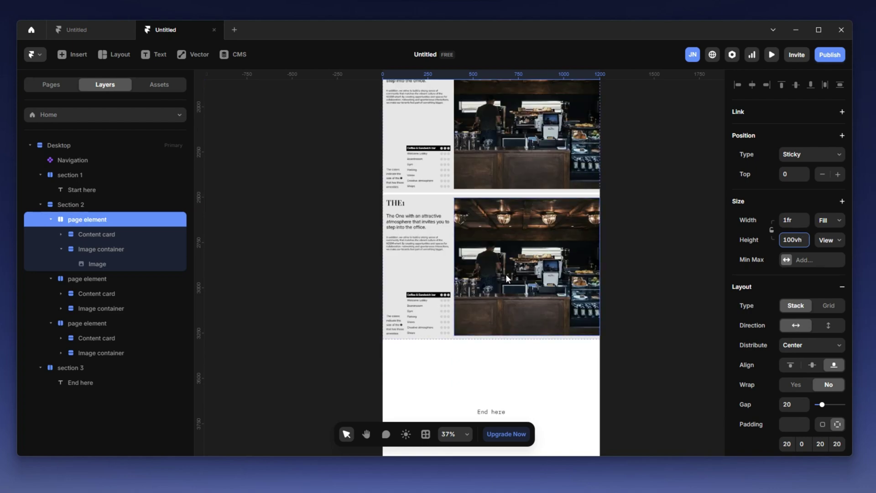
click(482, 286)
click(74, 323)
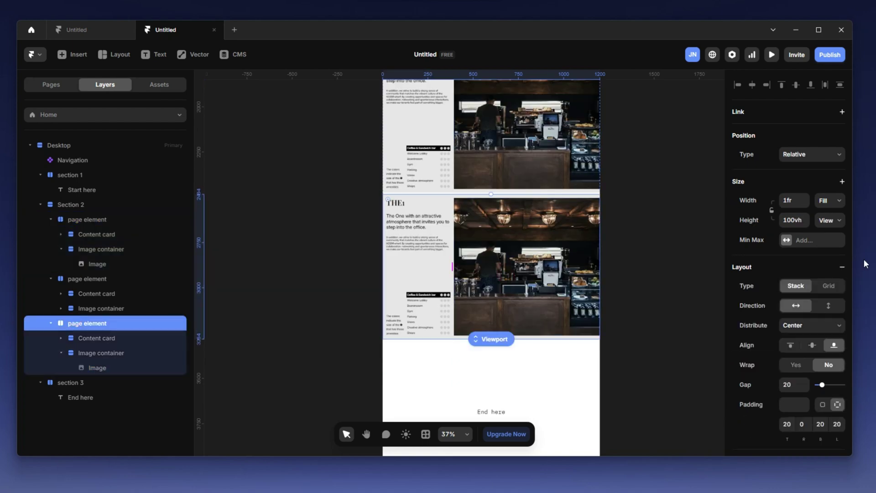
click(823, 157)
click(823, 158)
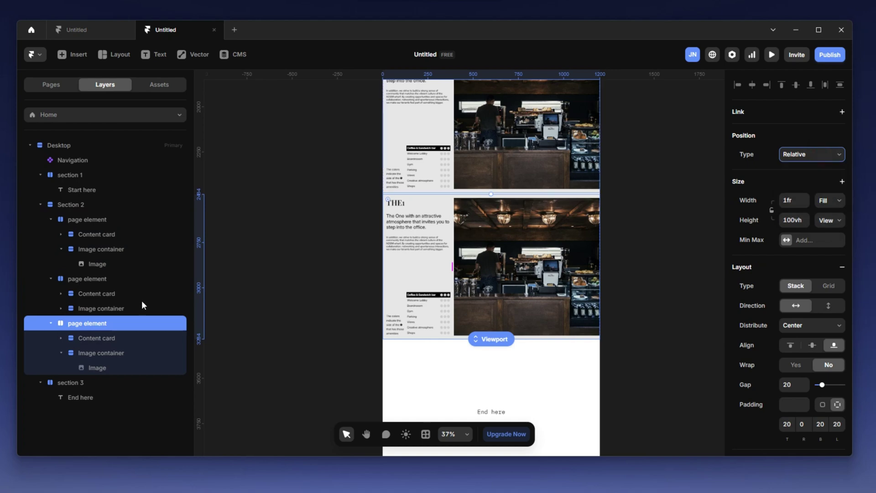
key(ctrl+d)
Change the fill of the first page element in Section 2 to the dark red AB1F1F.
scroll(481, 325, up, 3)
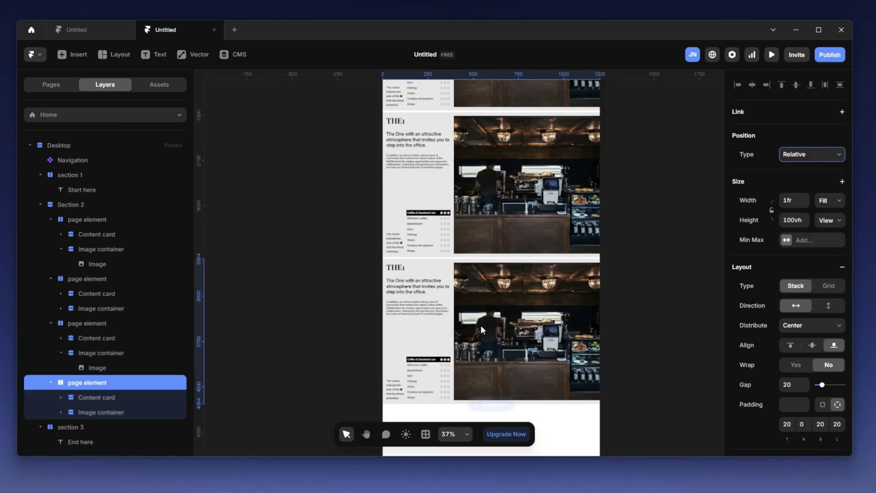
scroll(530, 196, up, 5)
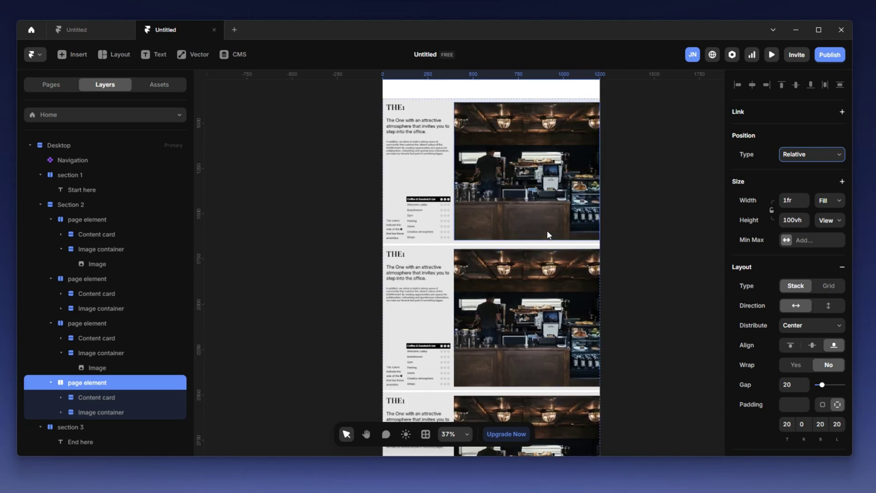
scroll(525, 219, up, 8)
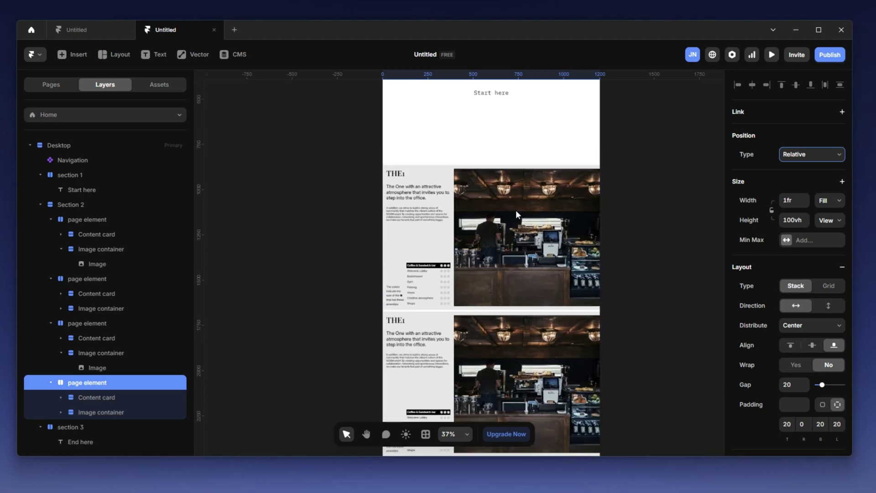
click(450, 200)
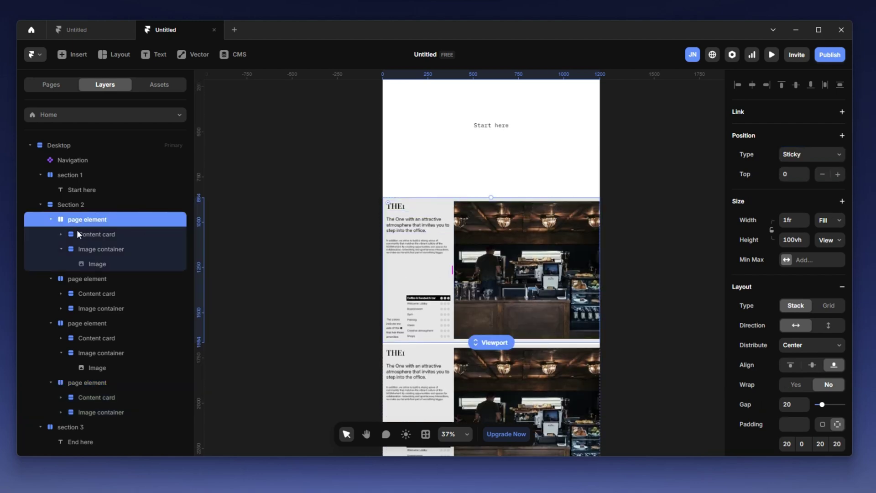
scroll(754, 361, down, 5)
click(787, 412)
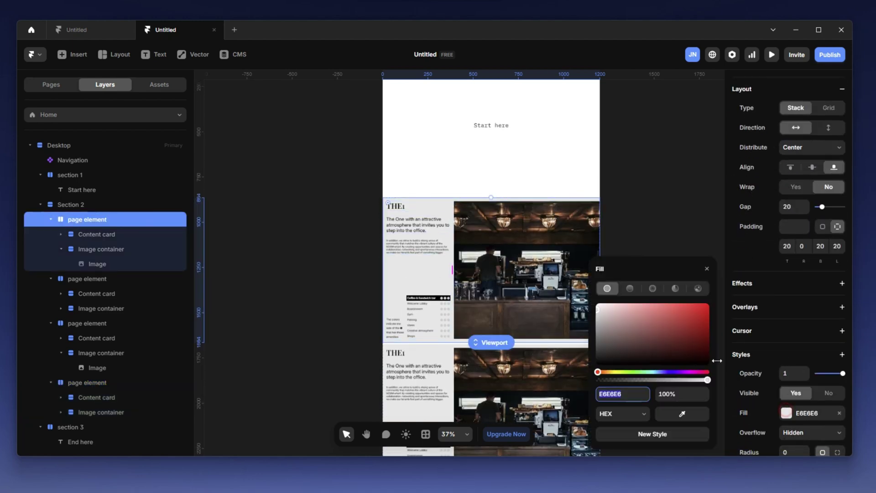
click(688, 325)
click(669, 197)
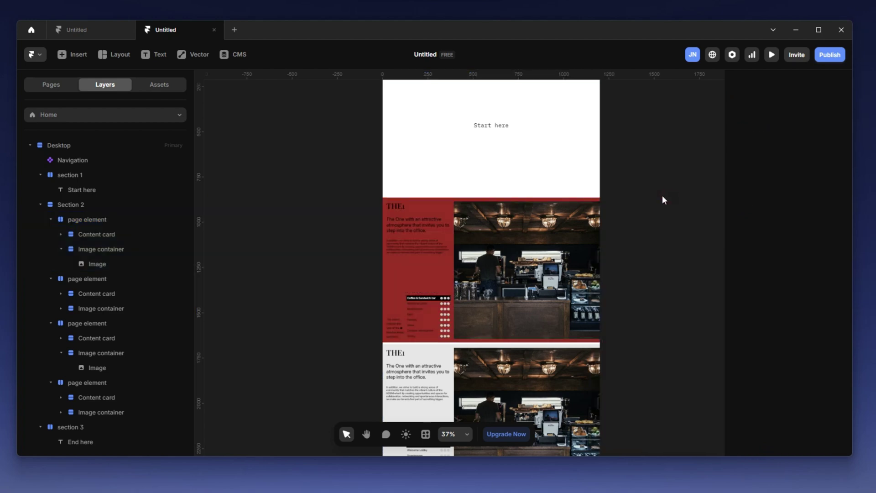
Preview the page, scroll through Section 2 to examine how the sticky red element behaves behind the copies, and return to the canvas.
key(ctrl+p)
scroll(387, 181, down, 10)
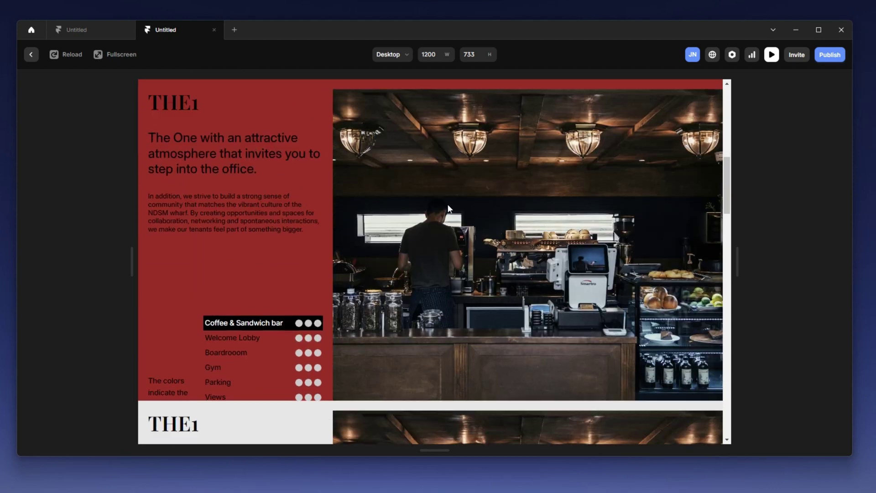
scroll(493, 251, down, 1)
scroll(490, 251, down, 5)
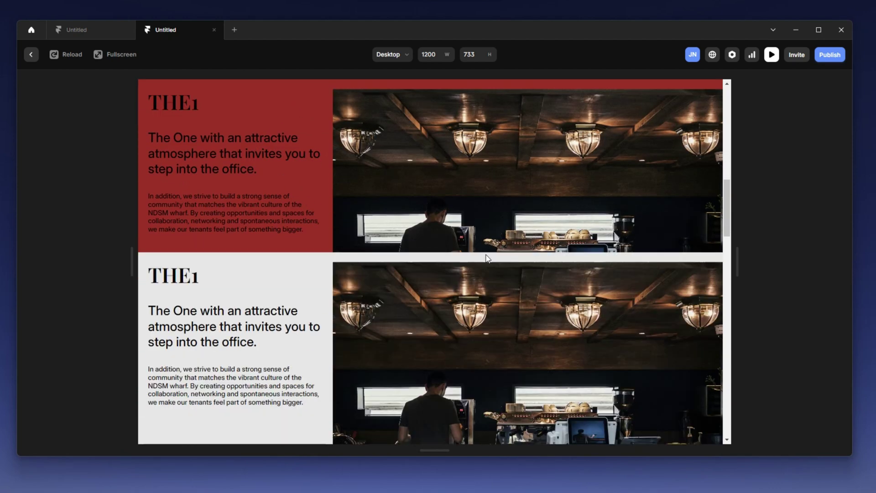
scroll(484, 254, down, 5)
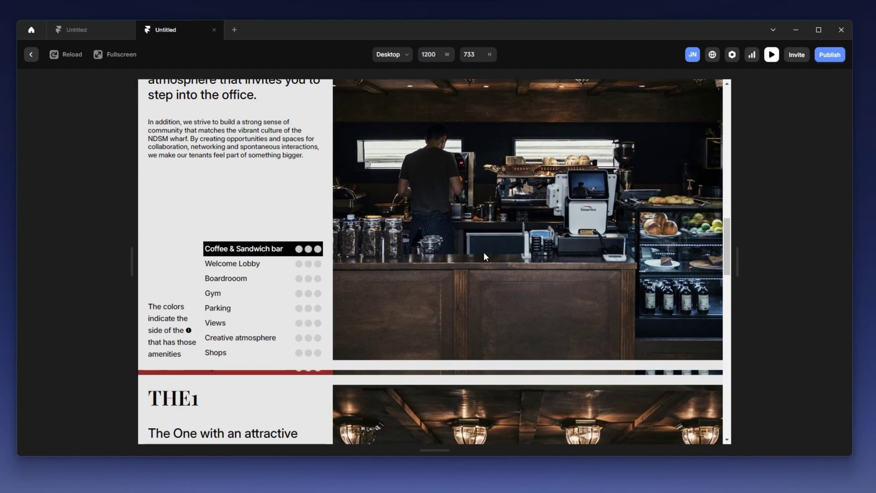
scroll(314, 274, up, 1)
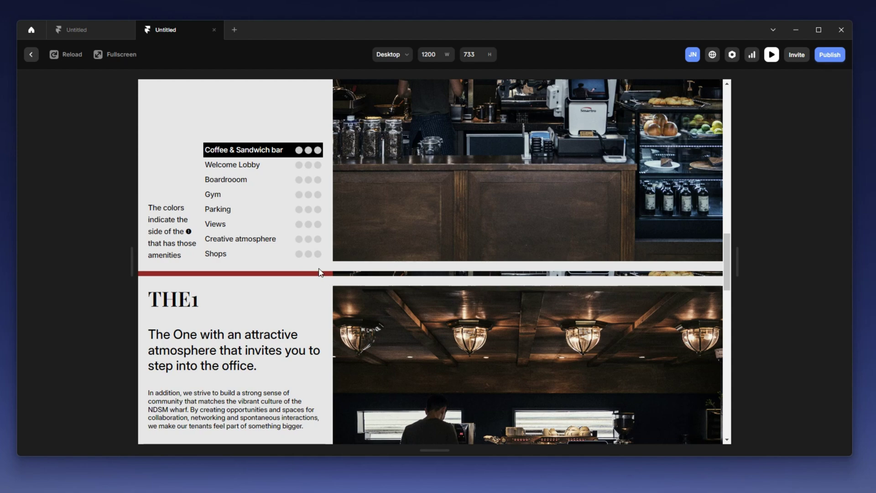
scroll(320, 272, down, 3)
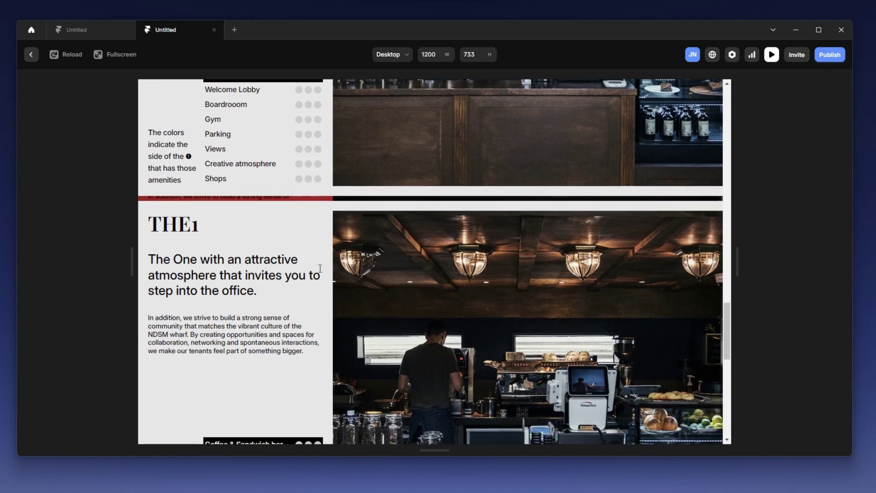
scroll(320, 270, down, 3)
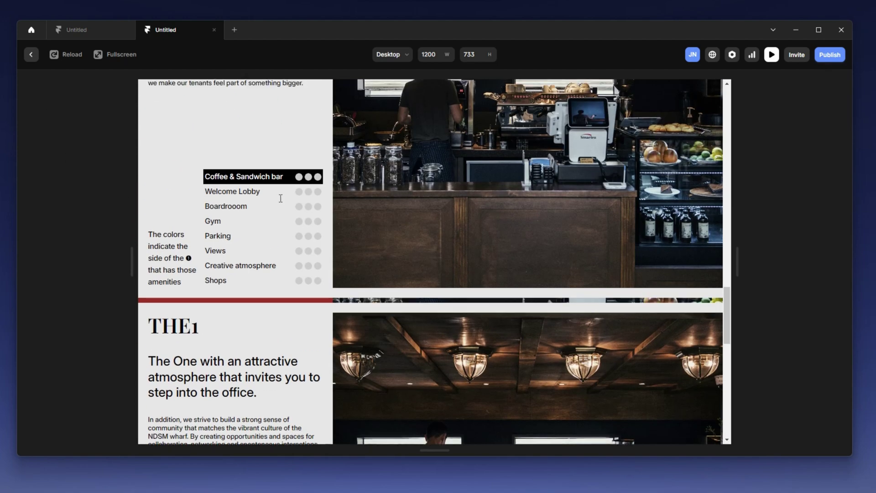
scroll(292, 207, up, 3)
scroll(292, 211, up, 1)
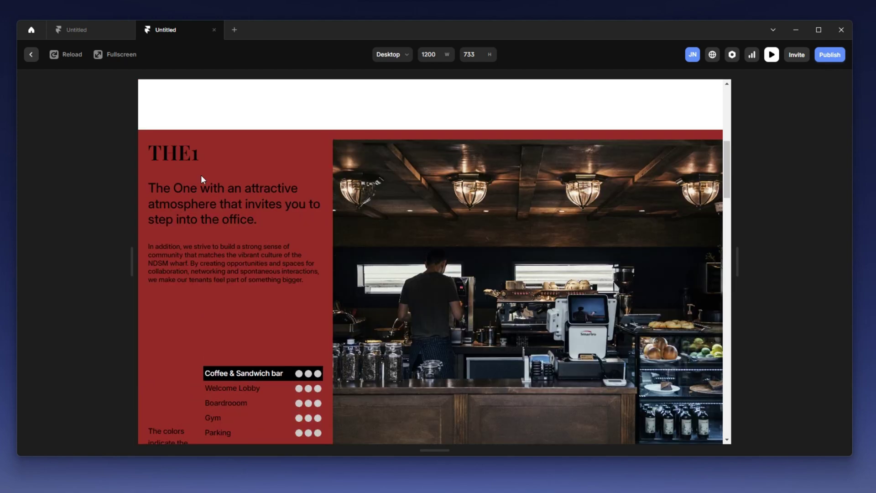
click(29, 57)
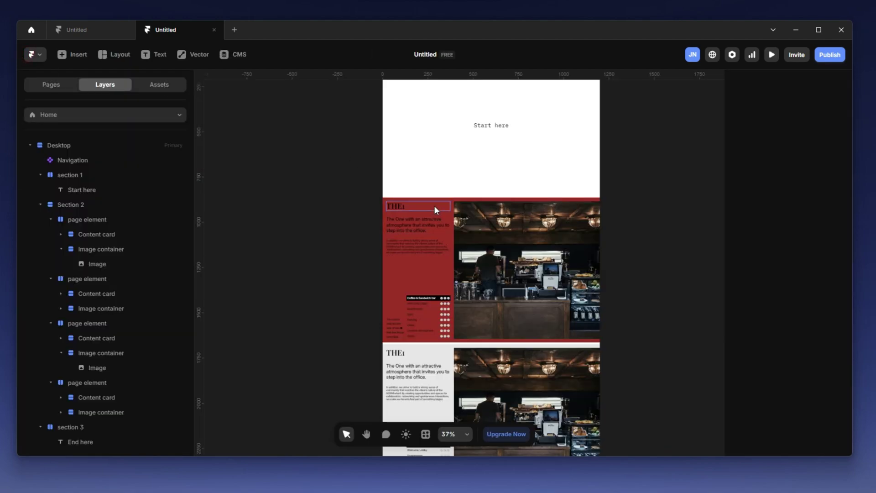
Check the overflow settings of the first page element, Section 2 and the Desktop frame.
click(451, 198)
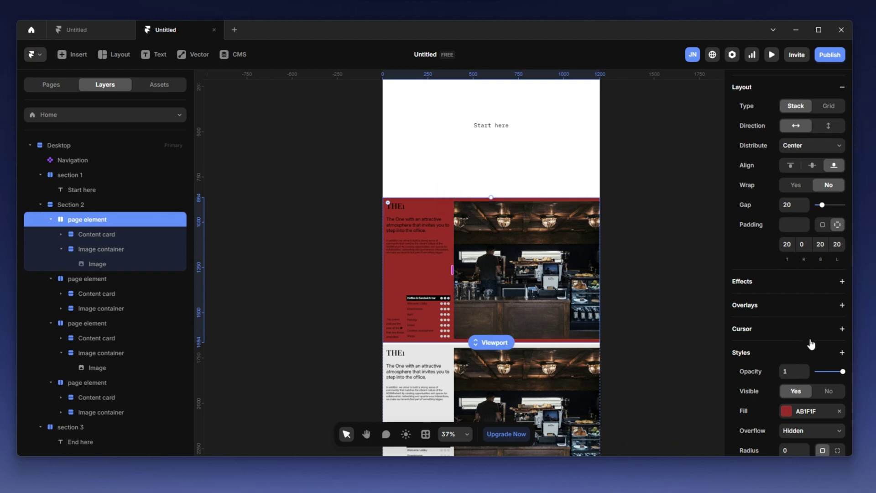
scroll(810, 342, down, 3)
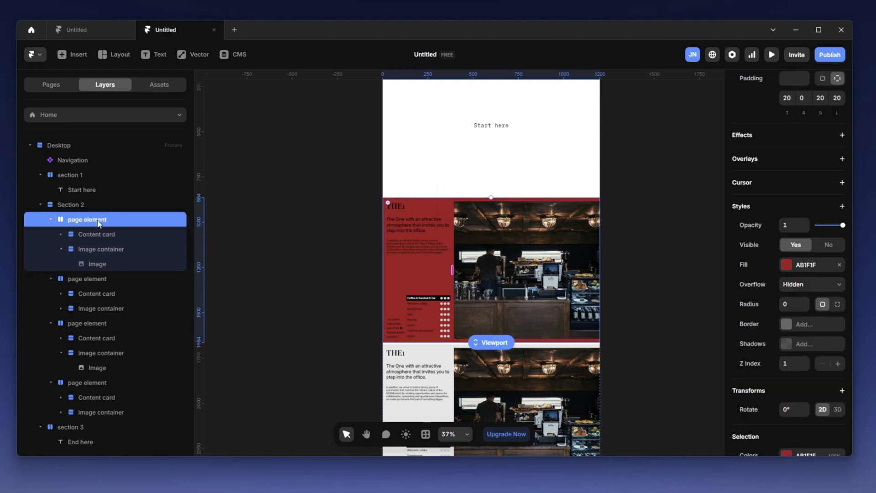
click(80, 205)
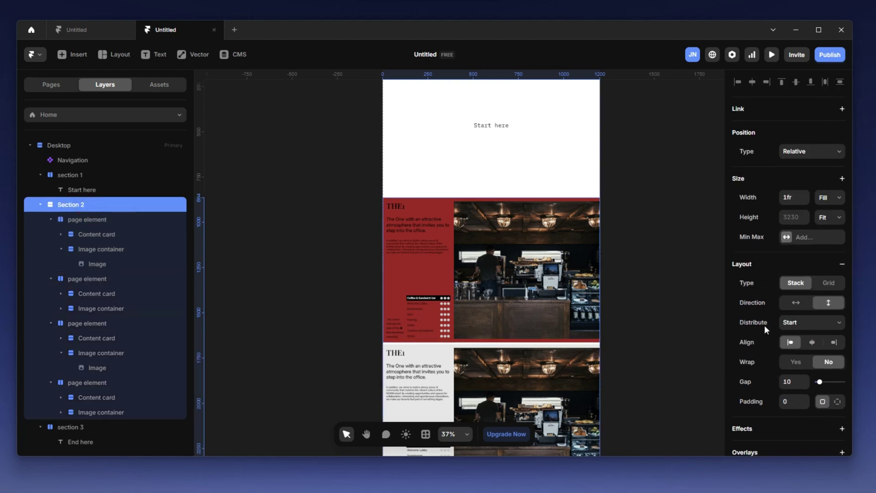
scroll(776, 361, down, 5)
scroll(810, 404, down, 1)
click(810, 334)
click(808, 335)
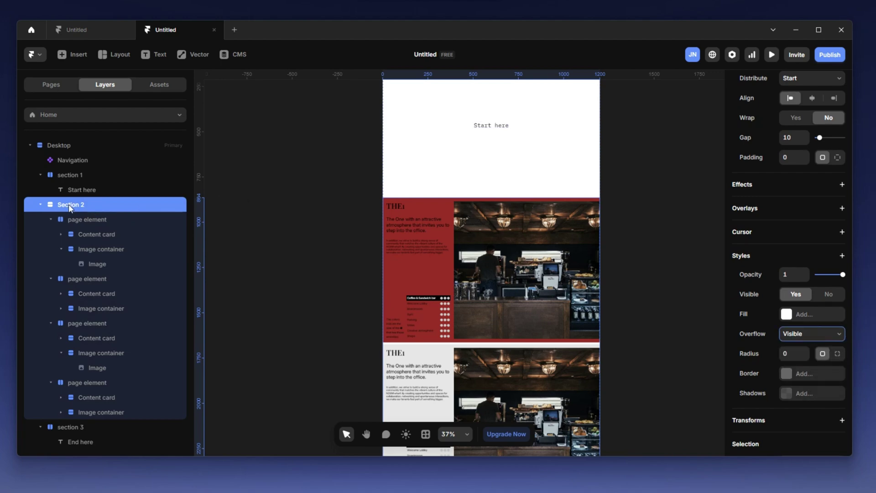
click(78, 147)
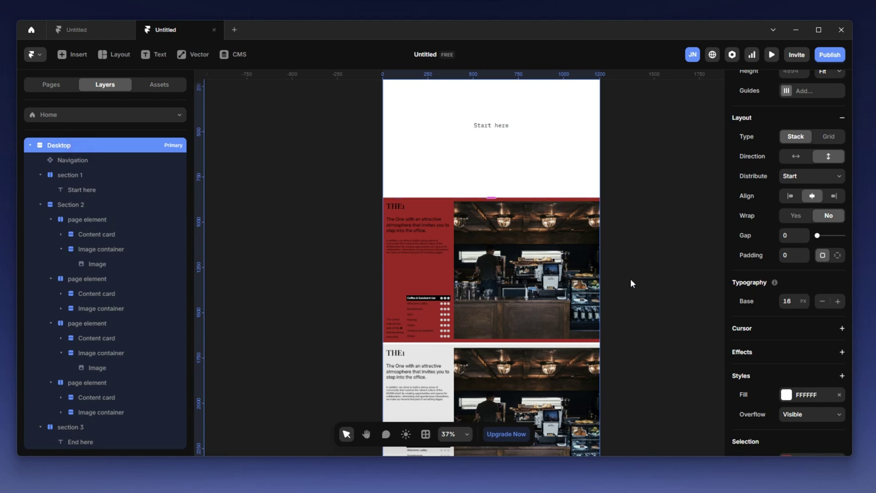
scroll(770, 319, down, 3)
click(812, 281)
click(813, 284)
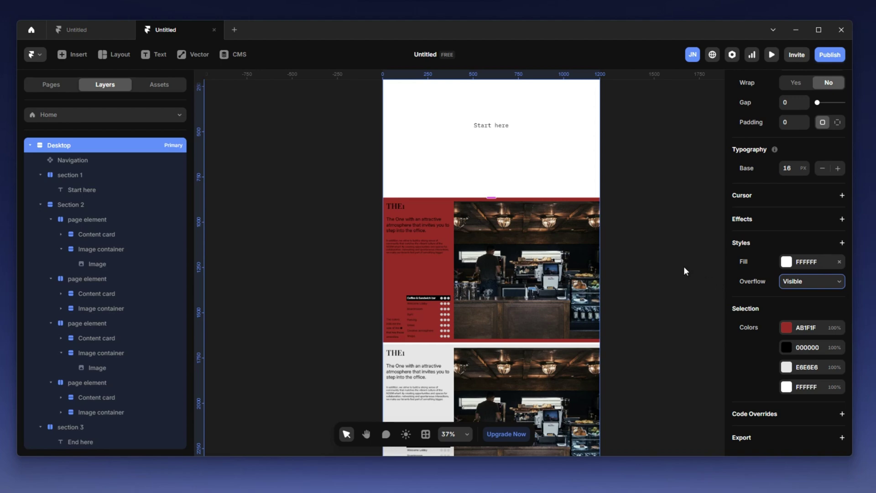
Try Hidden overflow on the Desktop frame and scroll the preview to test the sticky effect.
click(835, 282)
click(805, 297)
scroll(367, 158, up, 3)
key(ctrl+p)
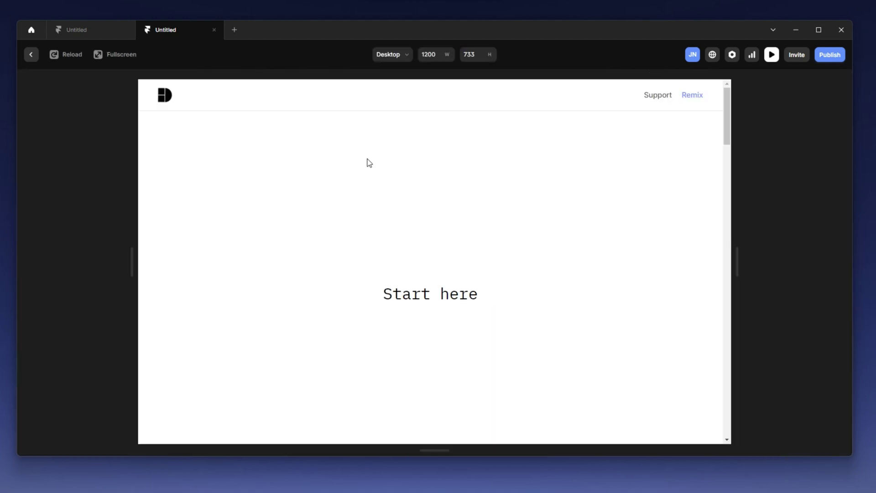
scroll(540, 292, down, 8)
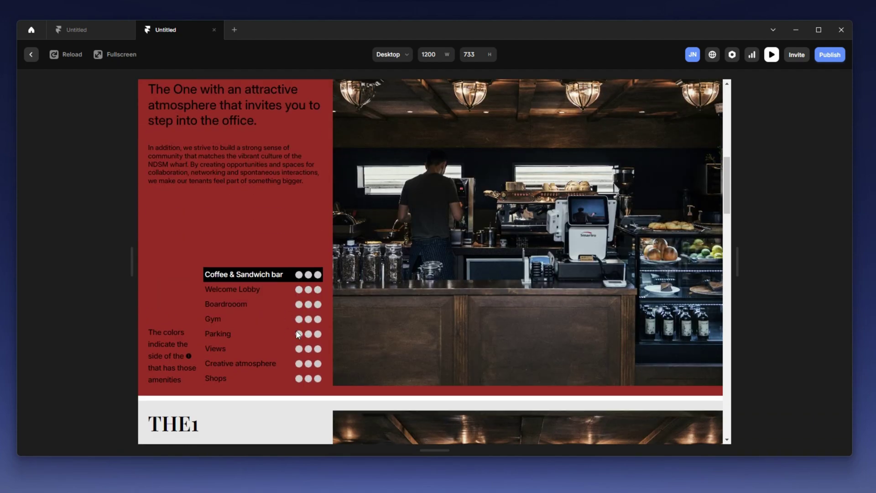
scroll(286, 342, down, 1)
click(31, 54)
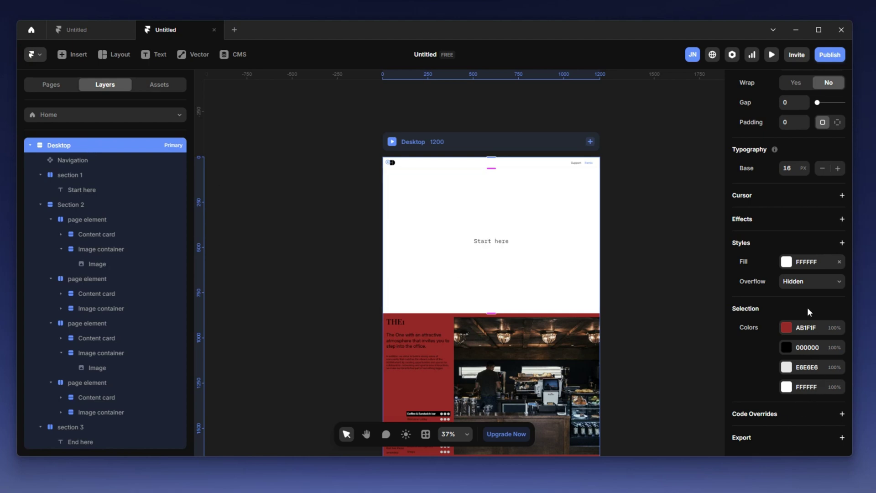
Set the Desktop frame's overflow back to Visible.
click(801, 283)
click(792, 307)
scroll(623, 315, down, 5)
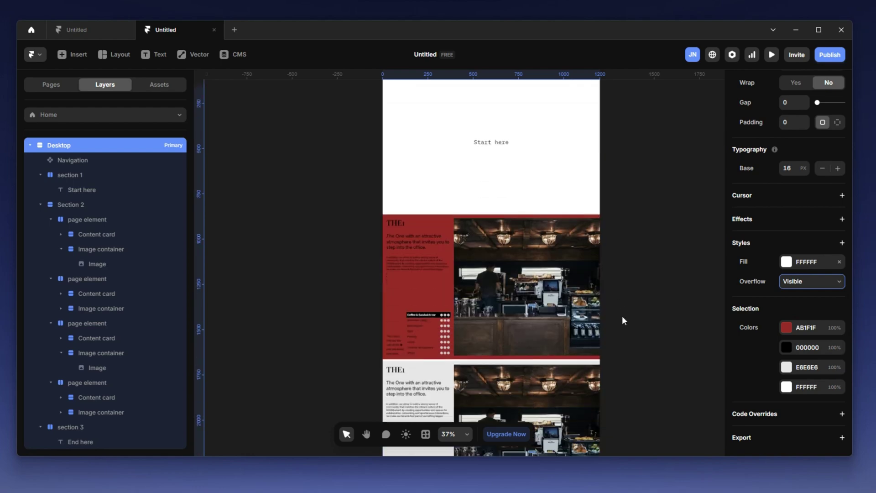
Set the opacity of both the Content card and the Image container in the second page element to 0.
click(94, 323)
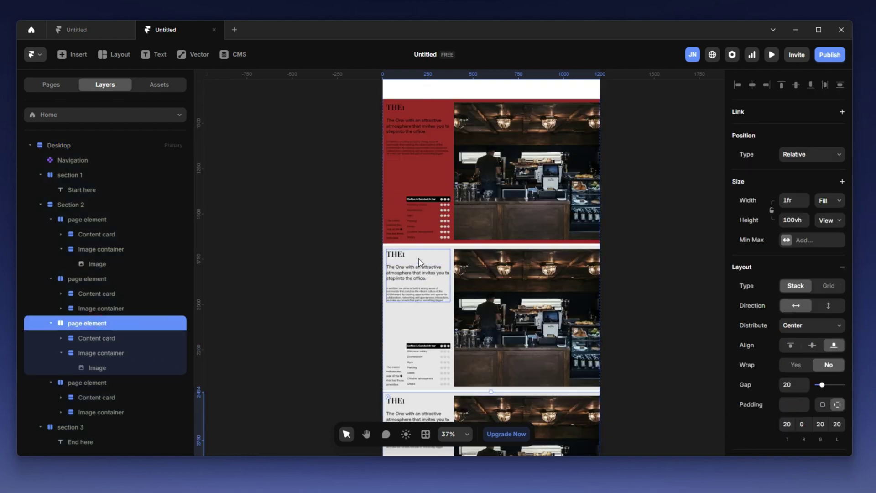
click(98, 278)
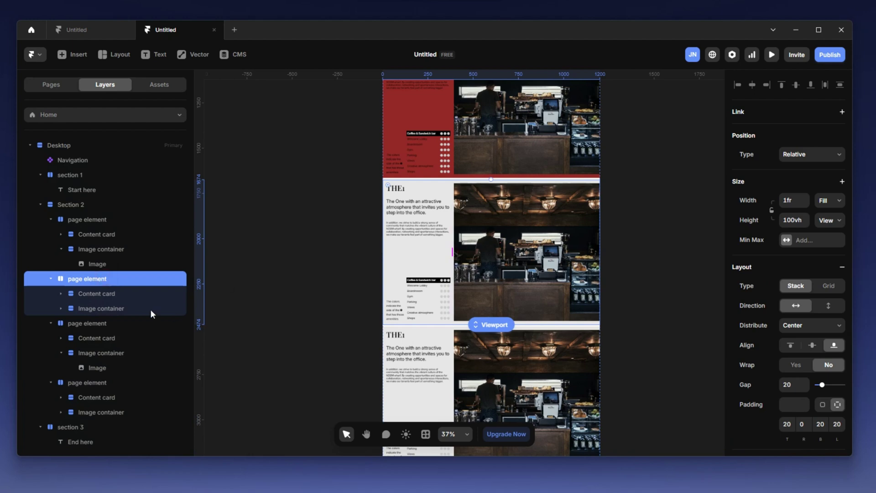
click(104, 292)
shift+click(89, 337)
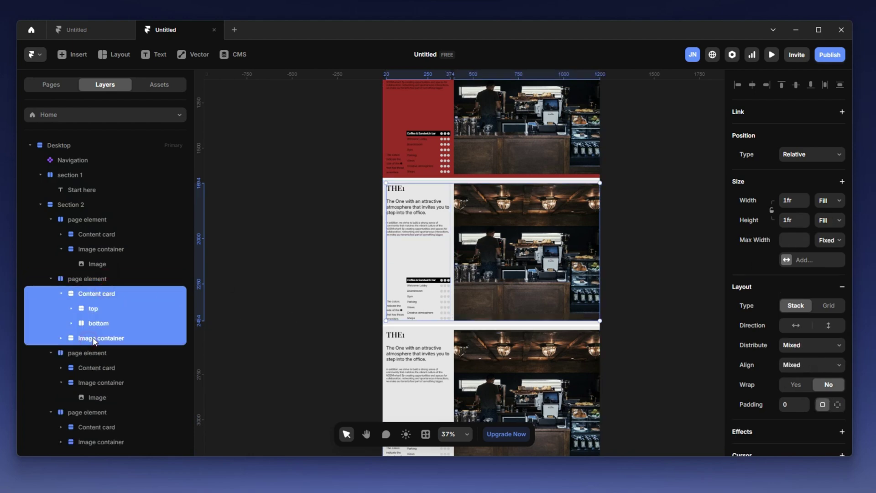
scroll(815, 352, down, 5)
drag(840, 302, 808, 304)
scroll(111, 307, down, 2)
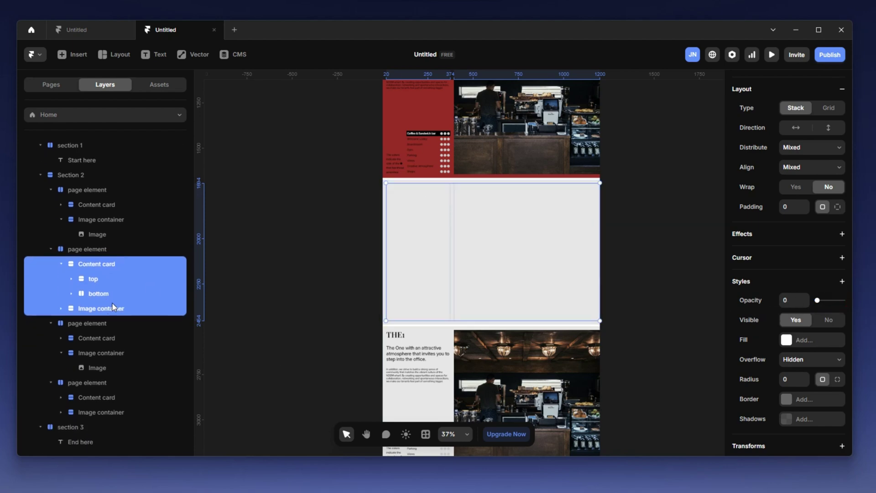
Set the opacity of both the Content card and the Image container in the third page element to 0.
click(94, 323)
scroll(799, 370, down, 4)
scroll(829, 384, down, 3)
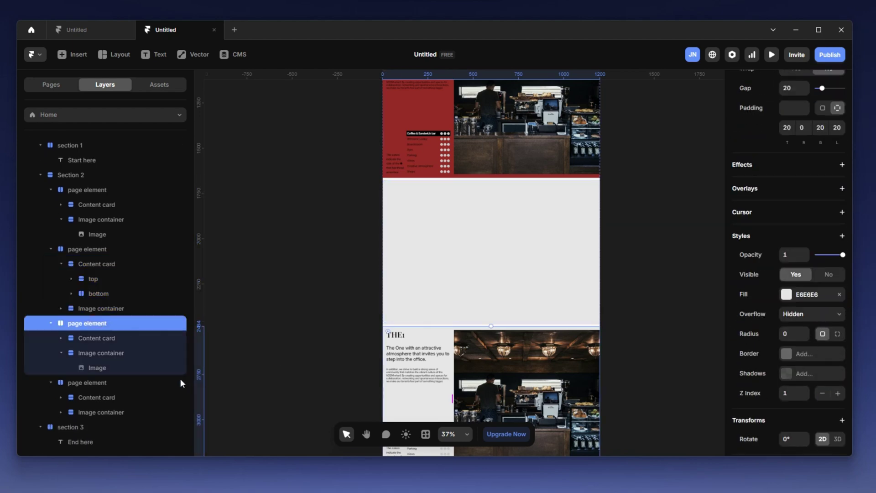
click(110, 336)
shift+click(93, 382)
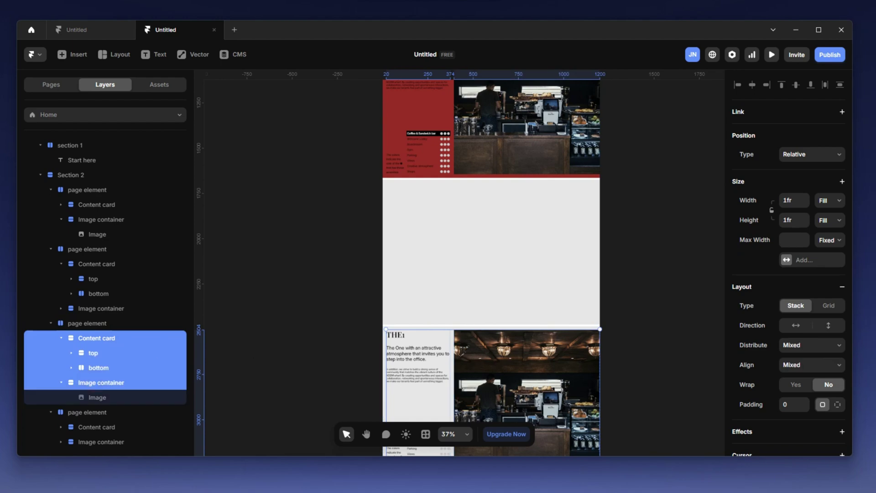
scroll(847, 373, down, 5)
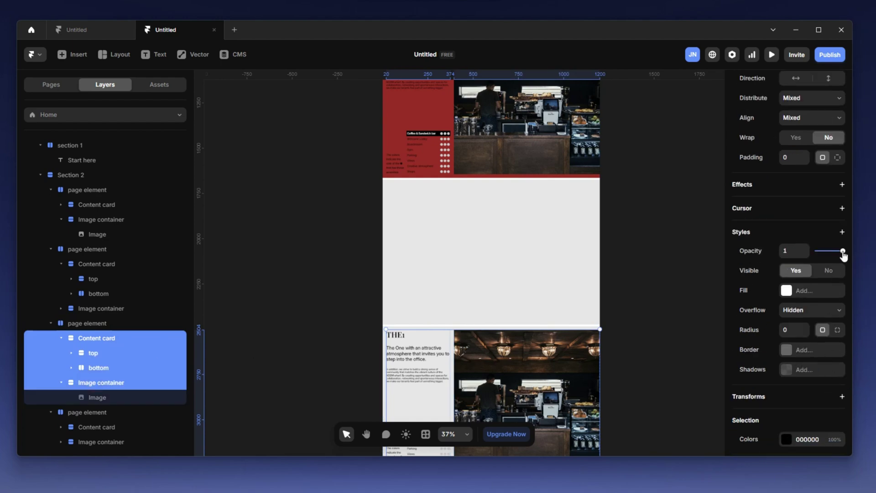
drag(842, 252, 817, 251)
scroll(256, 280, down, 5)
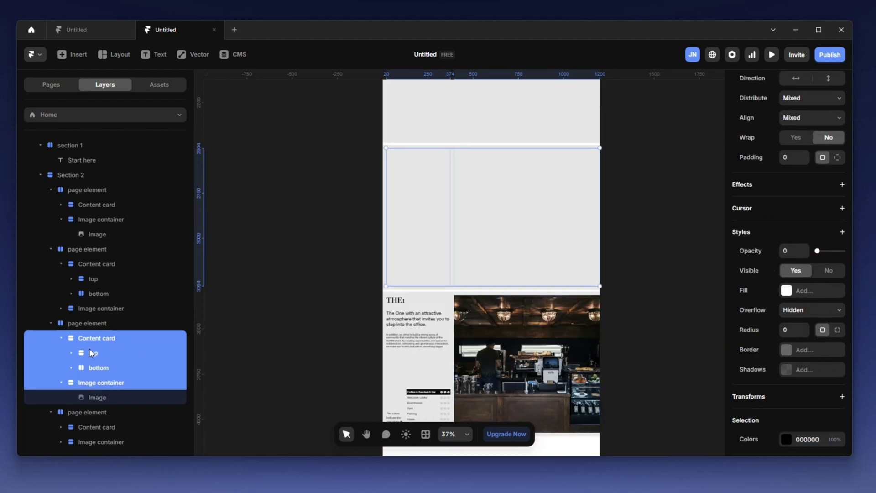
Set the opacity of both the Content card and the Image container in the fourth page element to 0.
scroll(100, 347, down, 1)
click(98, 398)
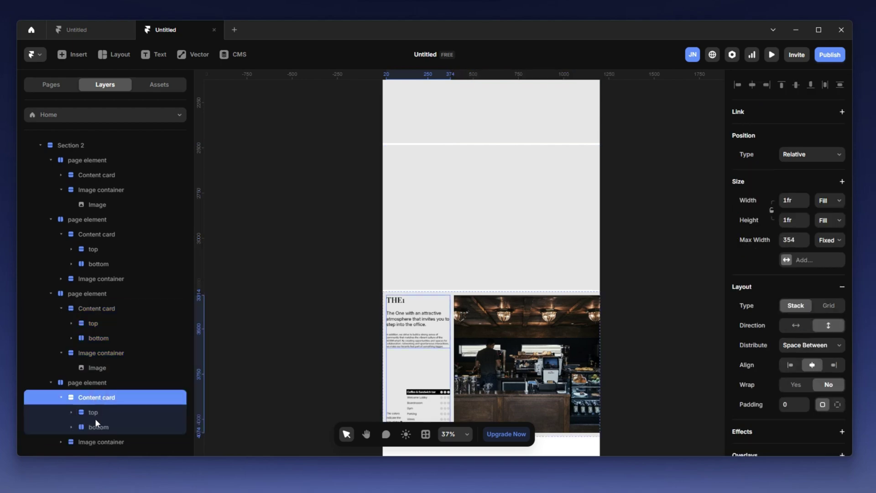
shift+click(88, 442)
scroll(839, 313, down, 5)
drag(842, 301, 817, 300)
scroll(495, 297, up, 5)
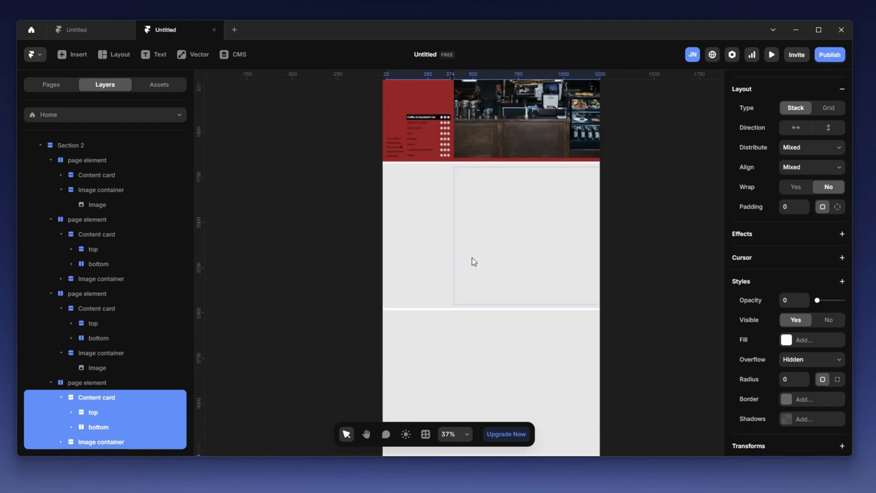
Rename the three page element copies below the first one as trigger 1, trigger 2 and trigger 3.
click(107, 294)
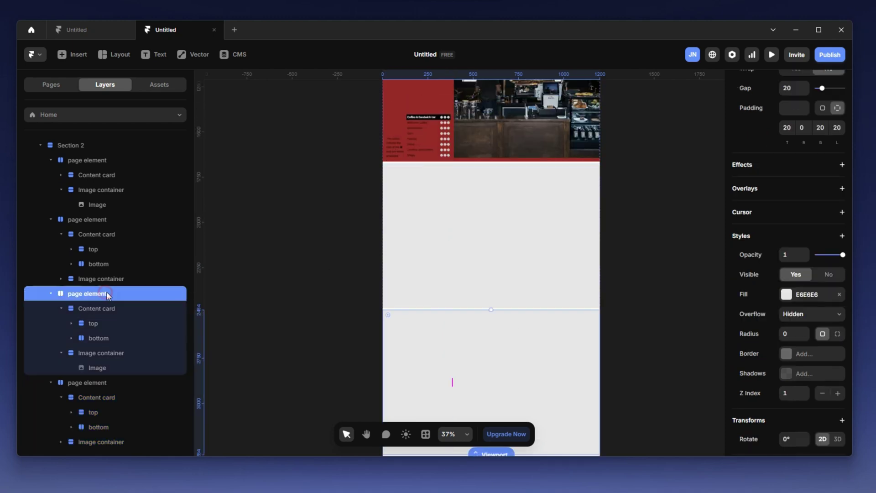
double_click(114, 293)
text(trigger 3)
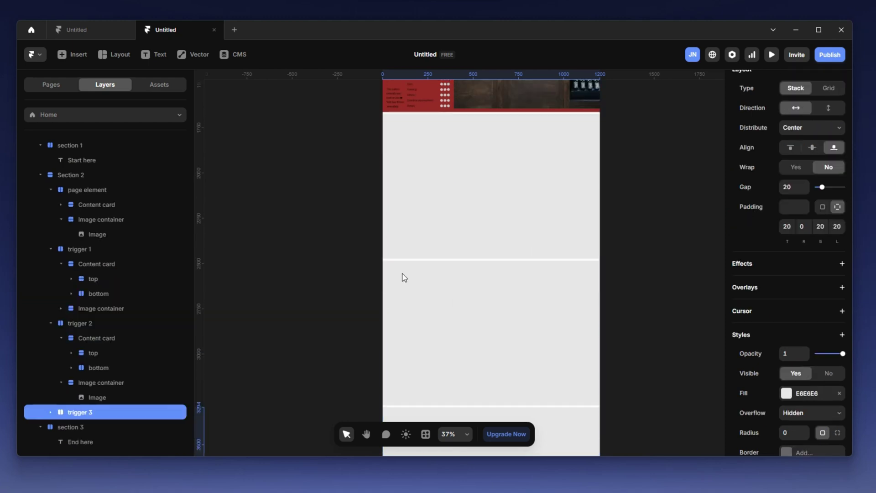
Preview the page in fullscreen and scroll back and forth through Section 2 to test how the triggers pass the sticky page element.
scroll(548, 280, up, 8)
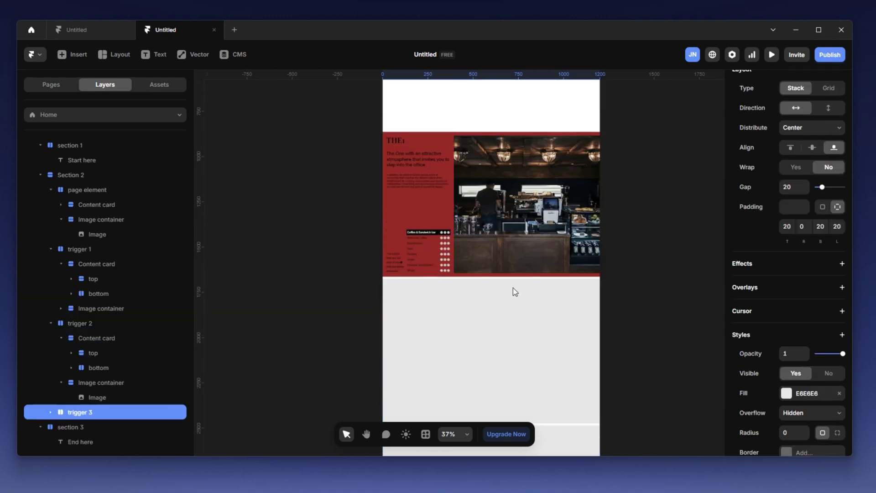
click(772, 54)
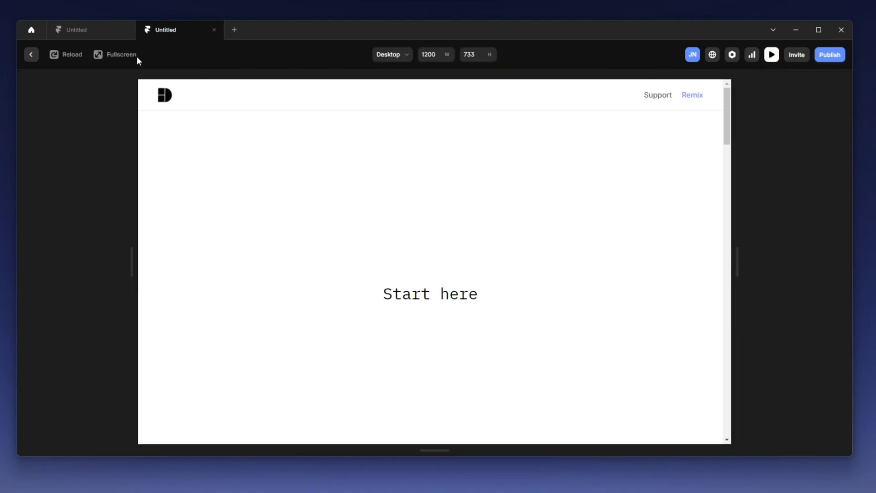
click(121, 56)
scroll(587, 240, down, 6)
scroll(609, 262, down, 5)
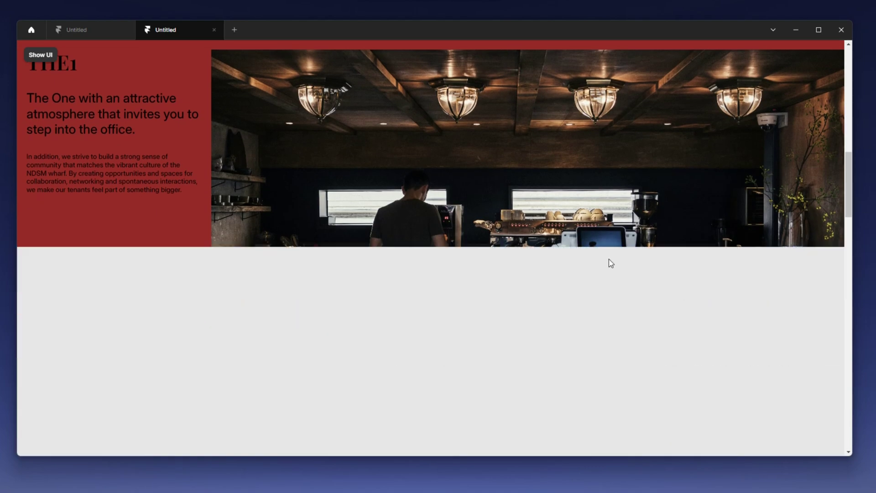
scroll(237, 182, down, 5)
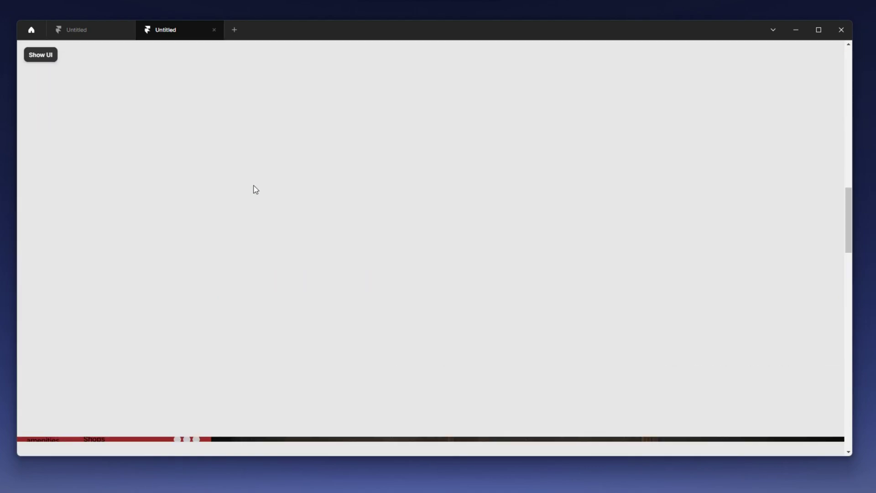
scroll(283, 201, down, 5)
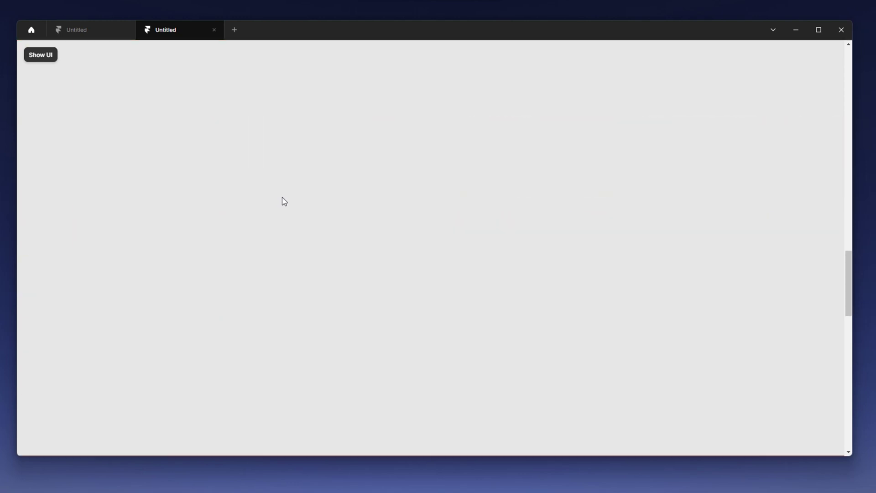
scroll(689, 372, up, 10)
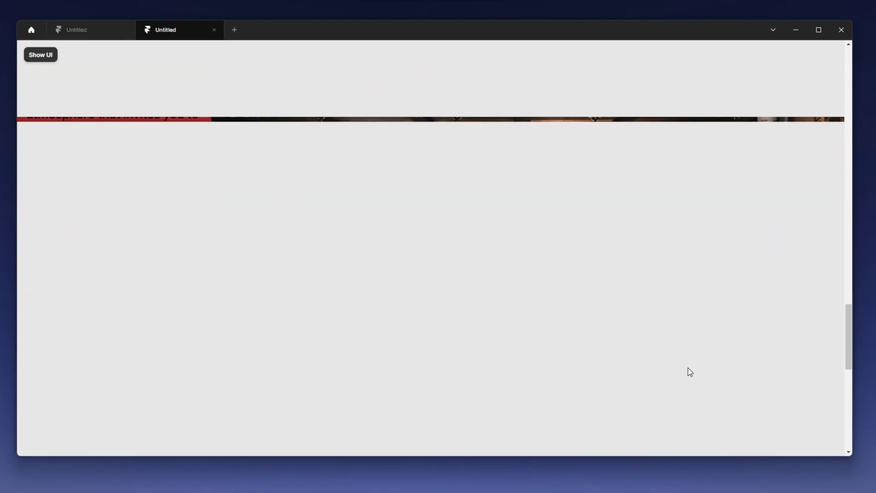
scroll(488, 311, up, 3)
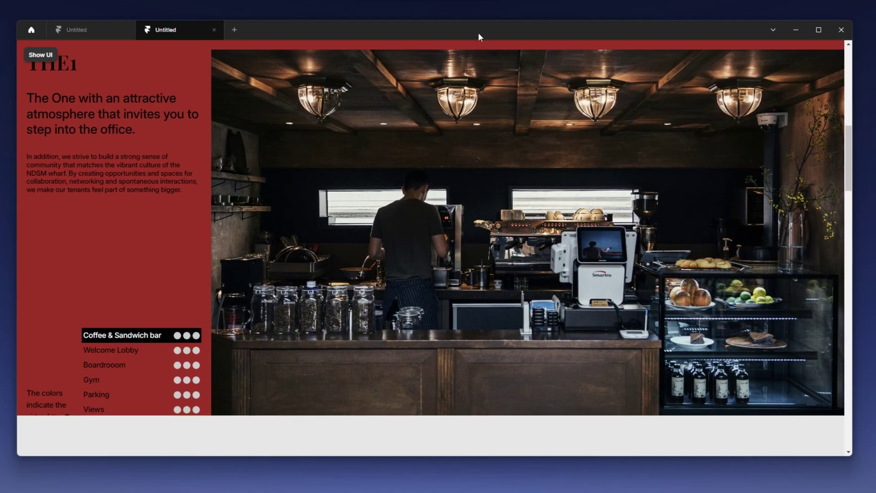
scroll(336, 294, down, 5)
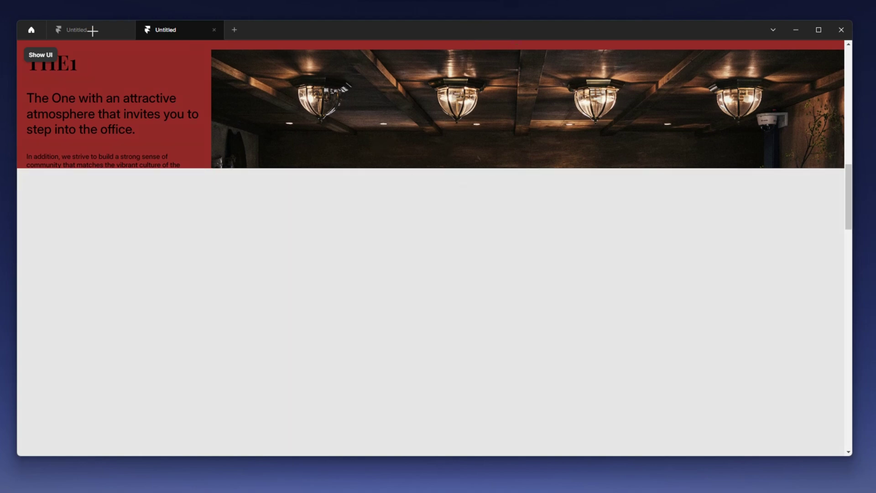
drag(33, 27, 842, 74)
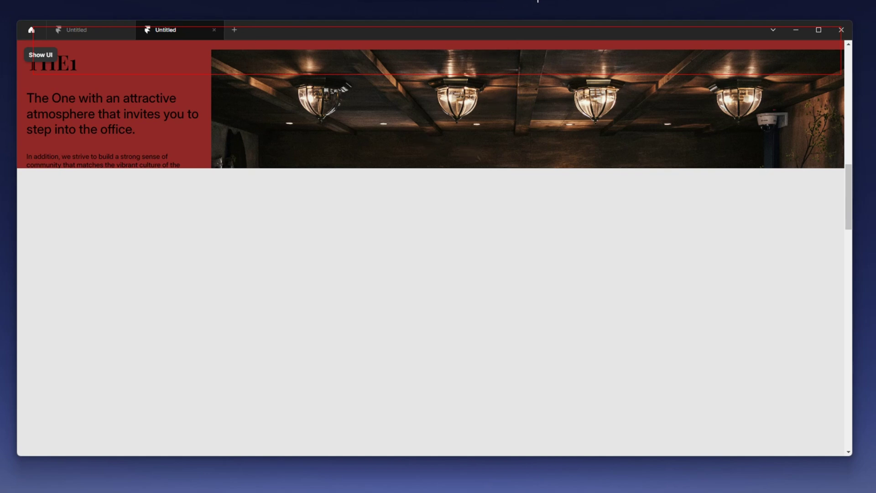
key(Escape)
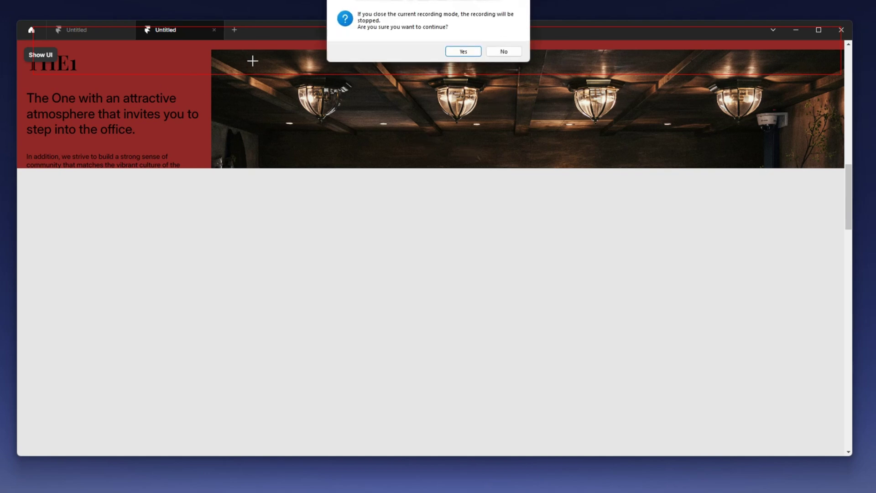
click(504, 52)
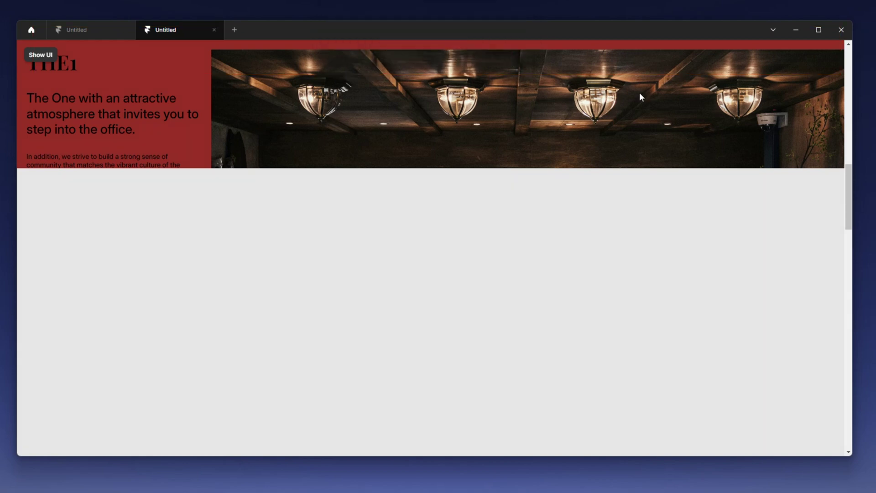
Leave the preview and set the opacity of trigger 1, trigger 2 and trigger 3 to 0.
click(39, 55)
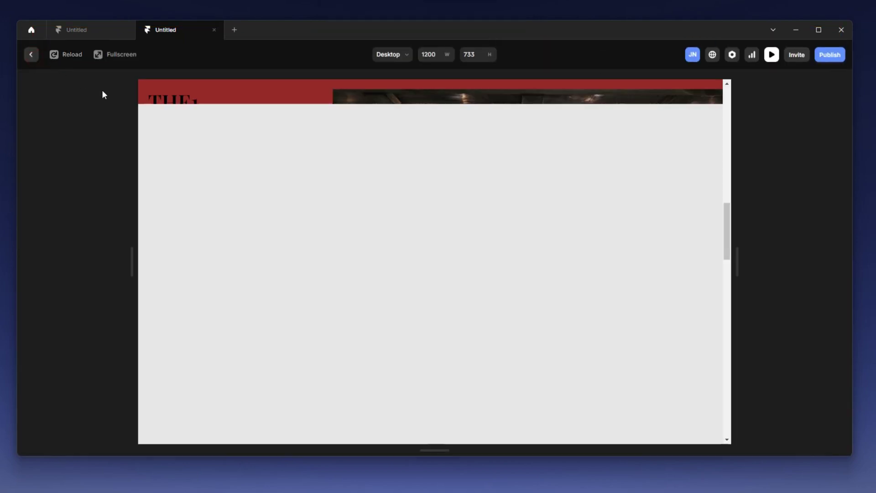
click(25, 59)
scroll(491, 295, down, 2)
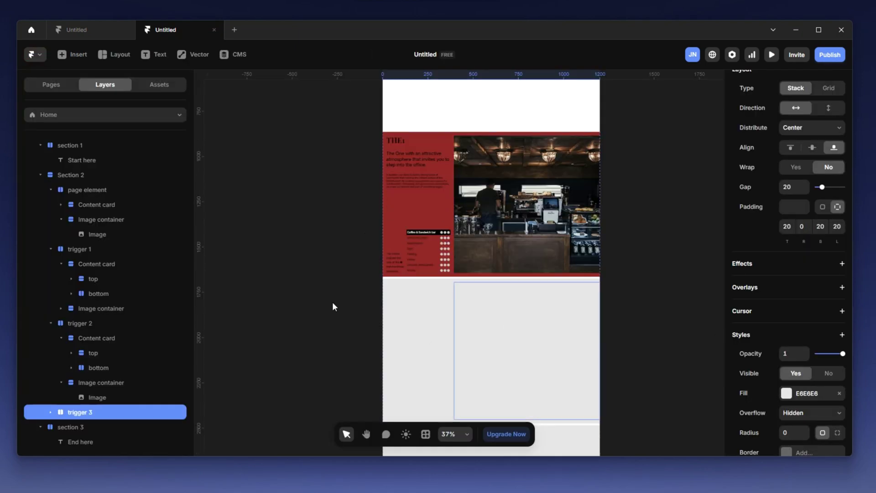
shift+click(84, 323)
shift+click(88, 250)
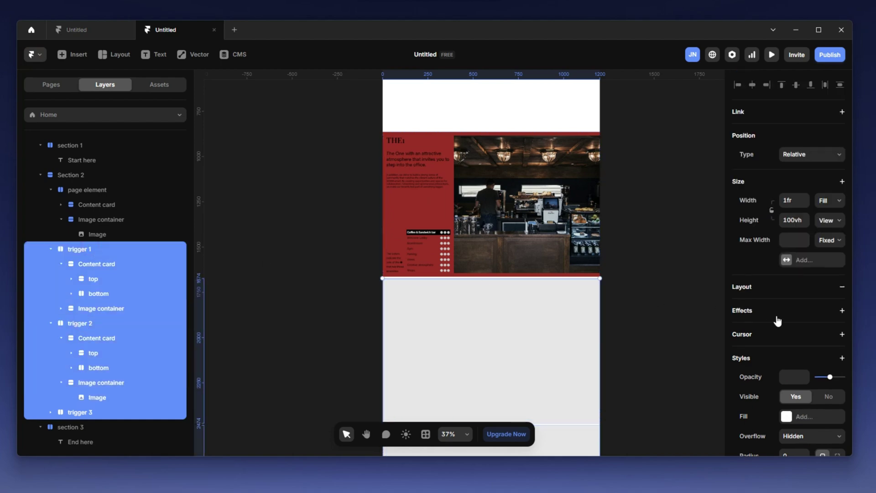
scroll(778, 321, down, 5)
drag(833, 129, 801, 143)
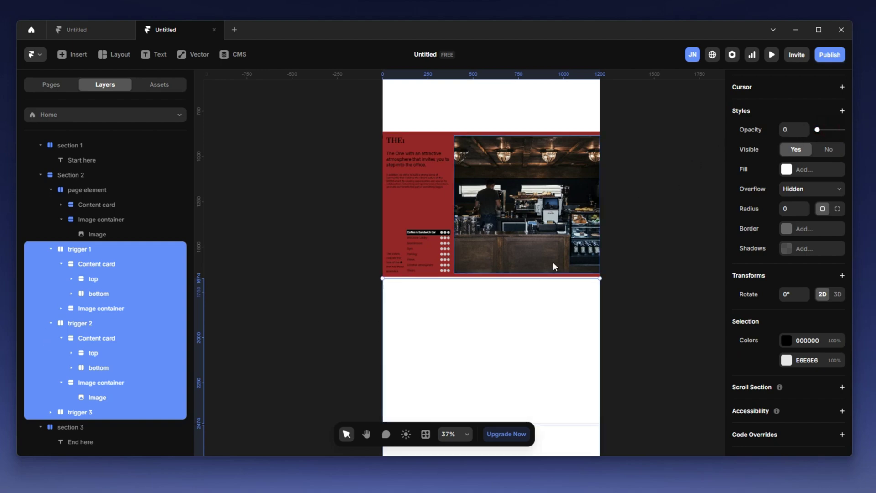
scroll(553, 262, down, 3)
click(628, 317)
scroll(530, 158, down, 2)
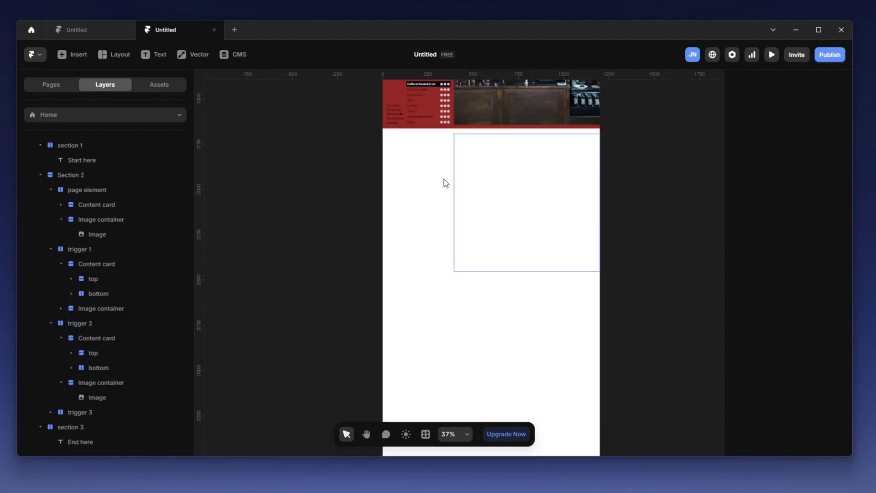
click(73, 249)
scroll(488, 250, up, 1)
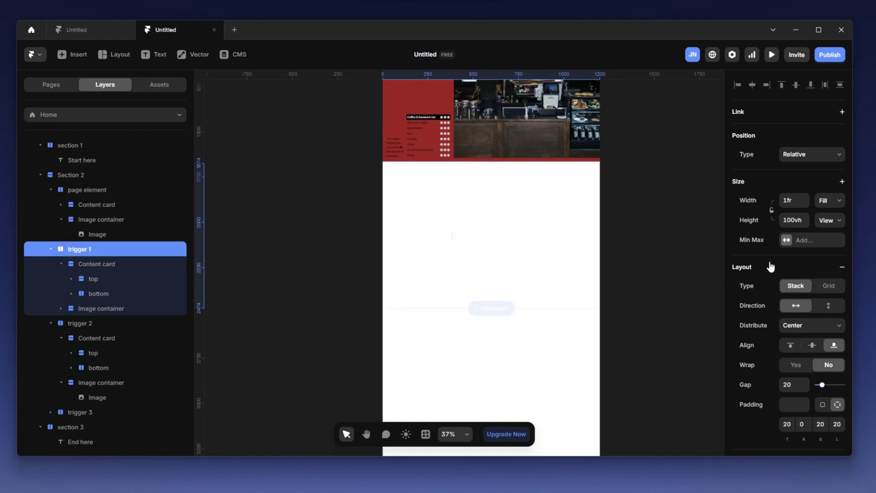
scroll(806, 319, down, 5)
Change the fill colour of the red page element in Section 2 to E6E6E6.
scroll(664, 259, up, 10)
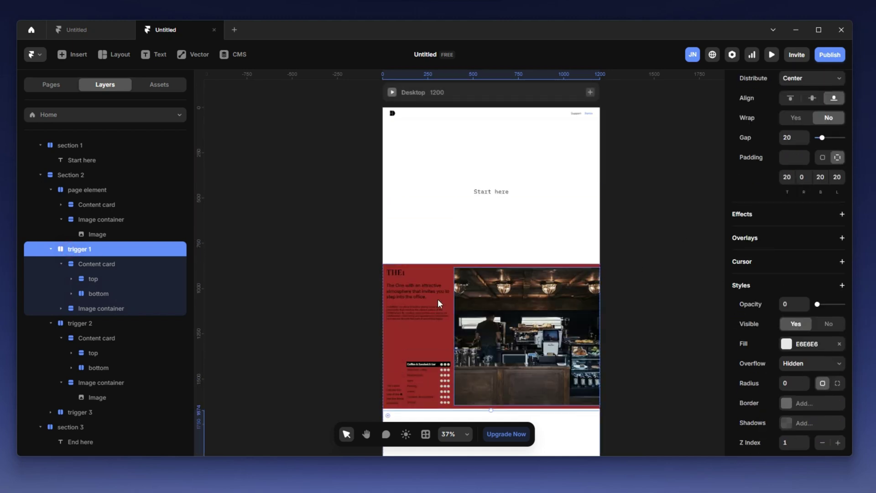
click(427, 333)
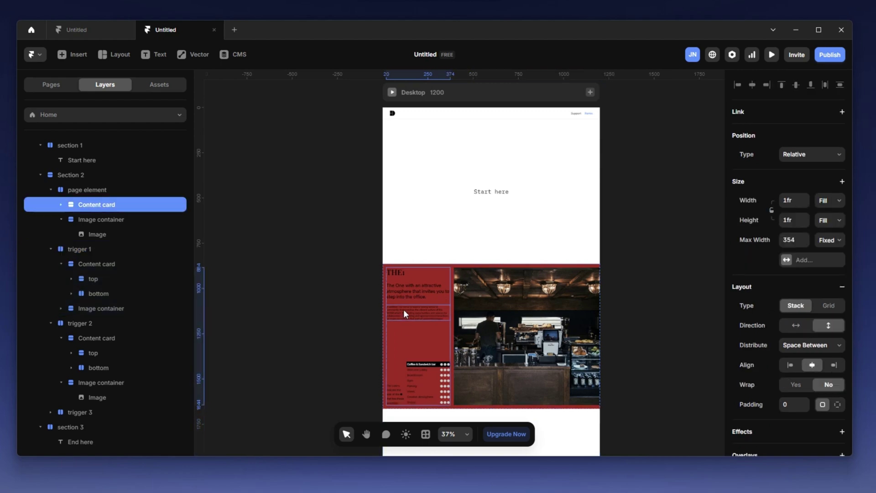
click(442, 266)
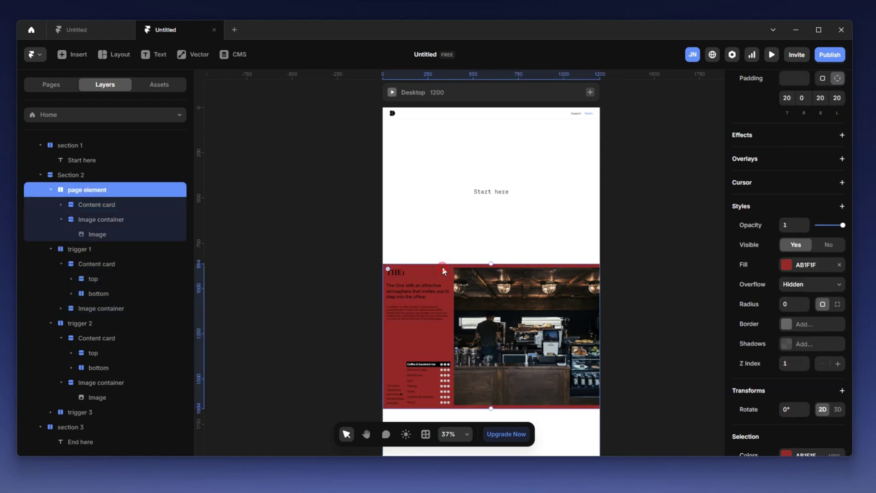
click(817, 266)
text(e6e8e6)
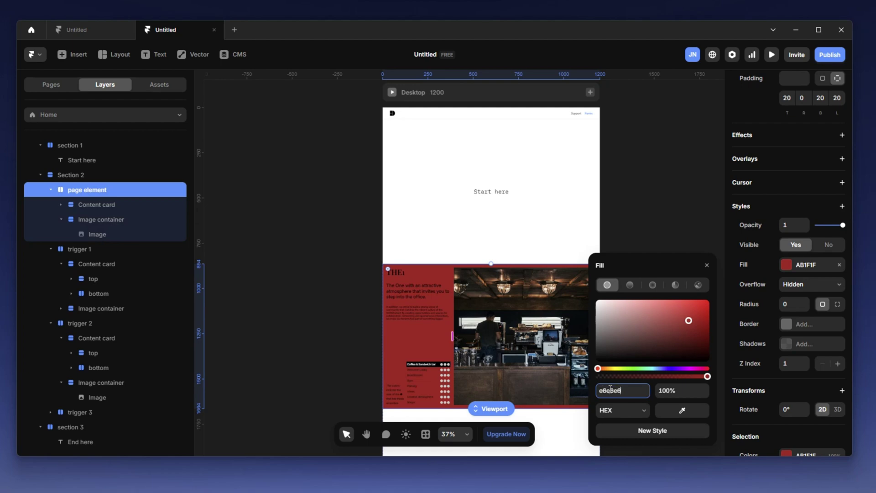
key(Return)
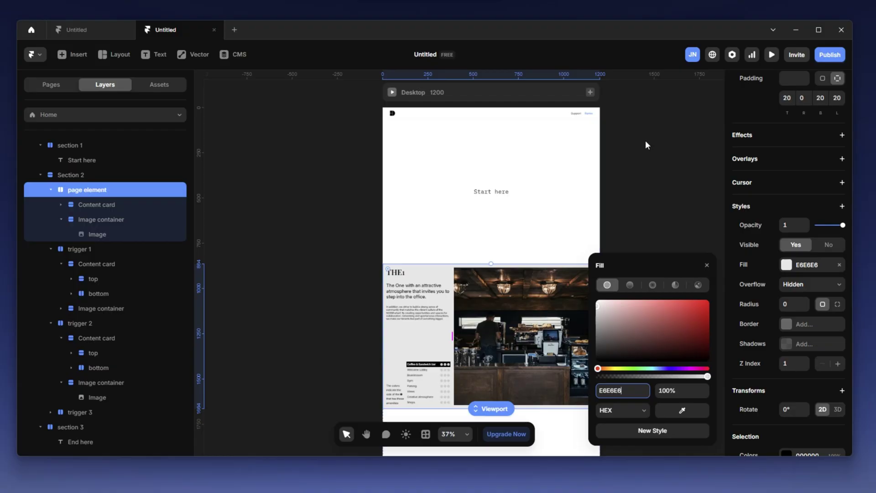
Turn the page element in Section 2 into a component named "page element" and show its primary variant on the component canvas.
click(116, 191)
click(115, 191)
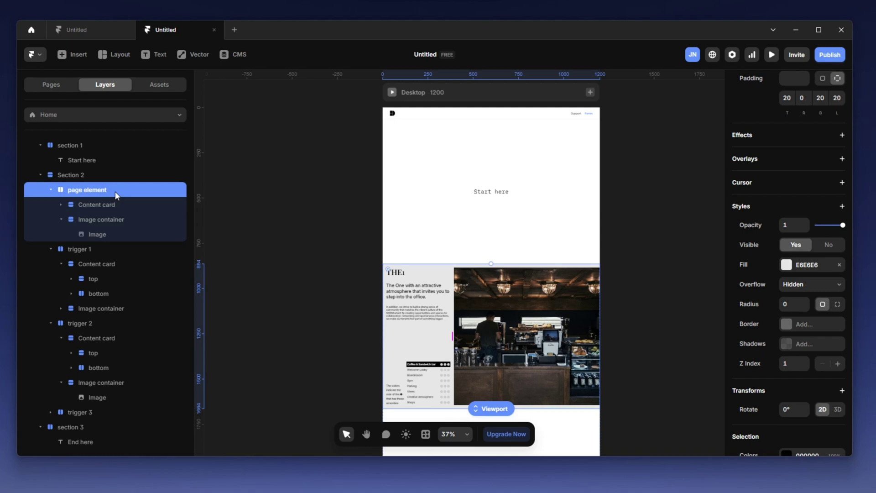
key(ctrl+alt+k)
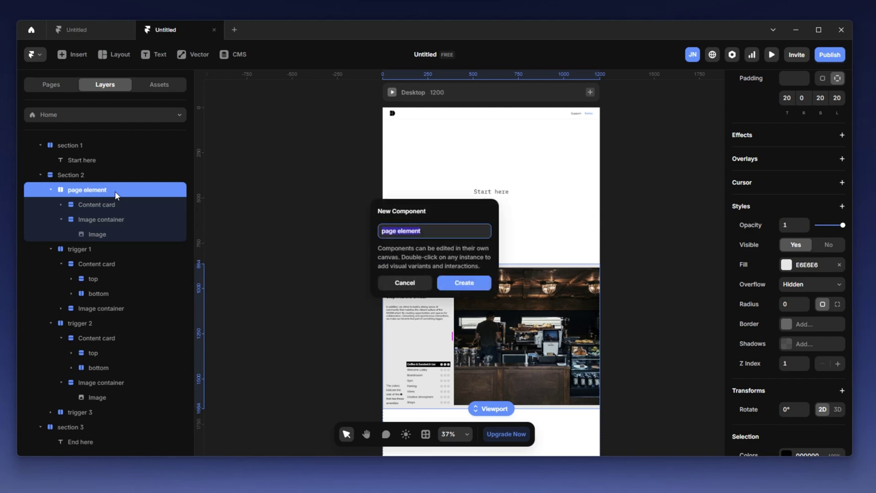
key(Return)
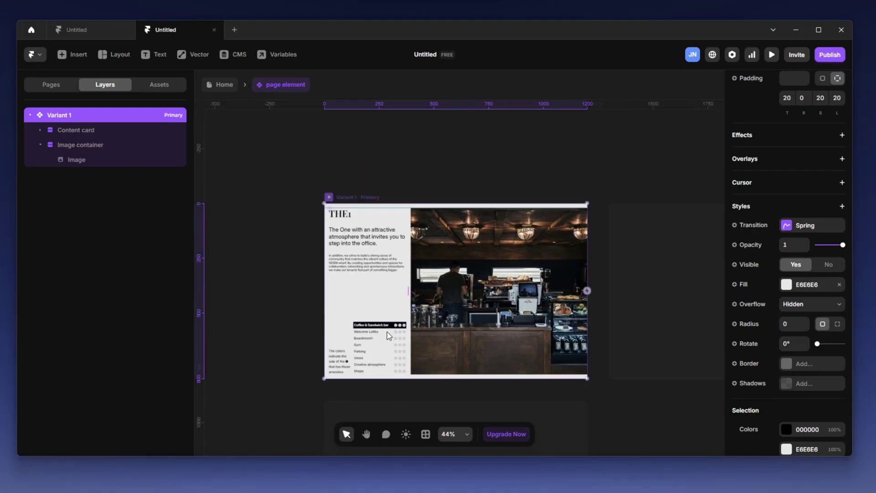
scroll(390, 335, up, 3)
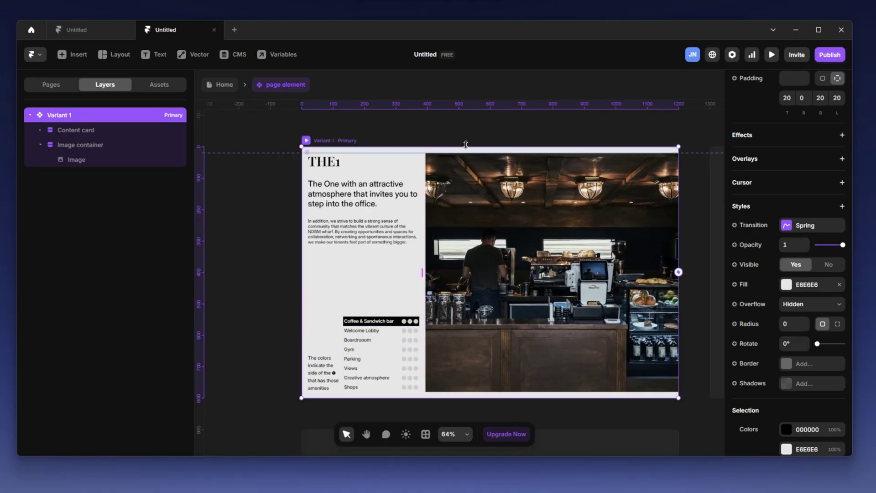
scroll(484, 274, down, 5)
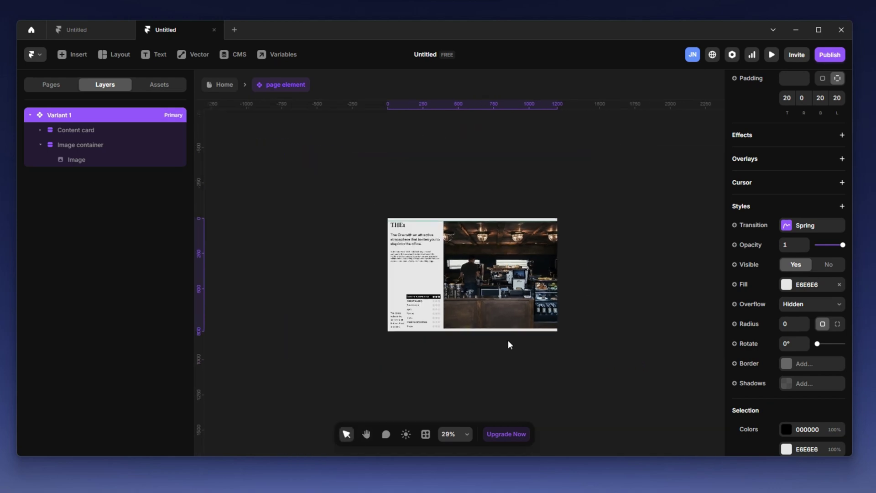
Add Variant 2 and Variant 3 to the page element component.
click(633, 278)
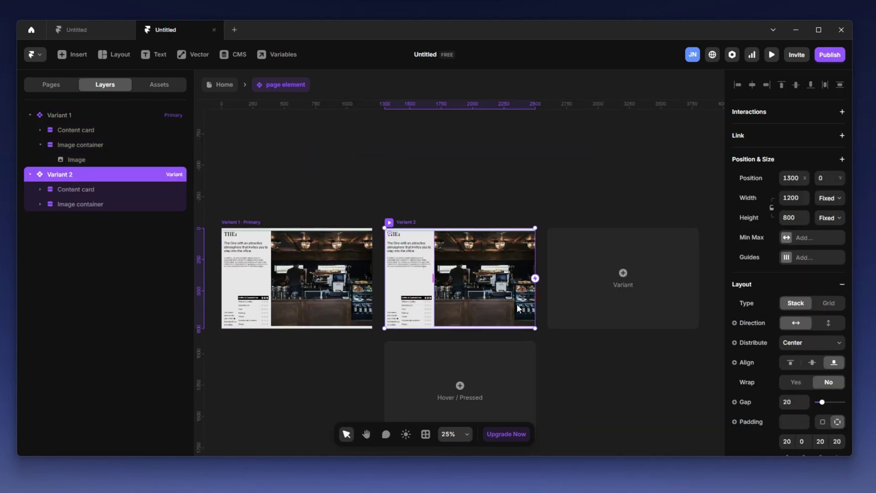
click(619, 274)
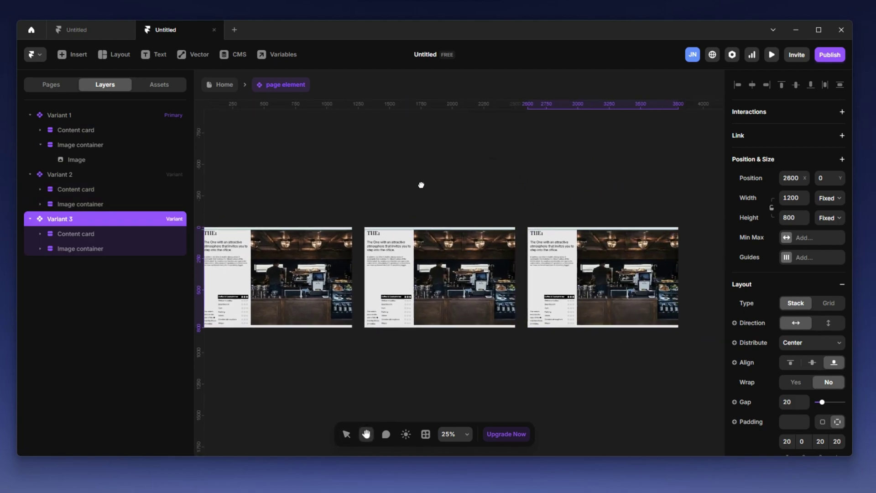
drag(421, 185, 368, 178)
Replace the images in Variant 2 and Variant 3 with different photos from the Unsplash plugin.
click(376, 250)
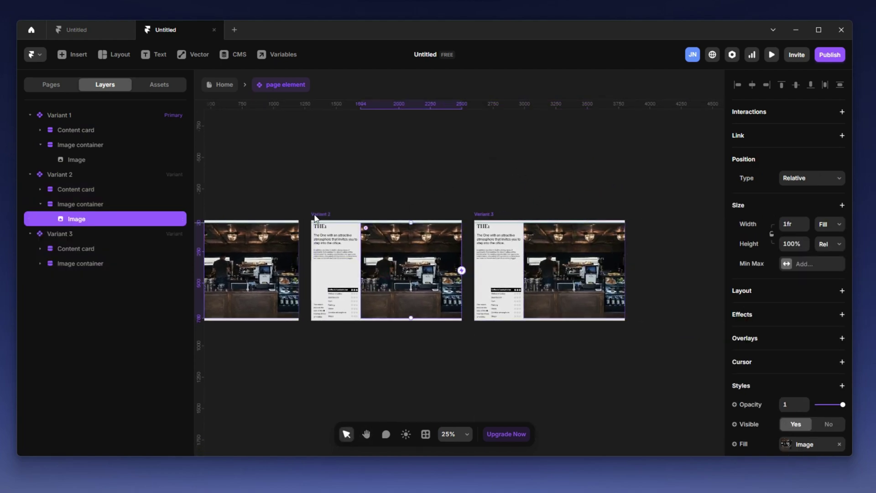
scroll(824, 401, down, 5)
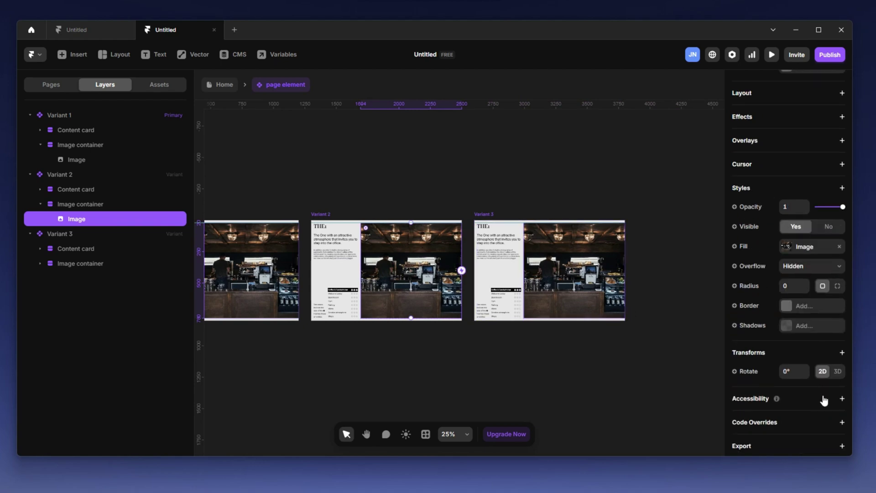
click(807, 247)
click(669, 435)
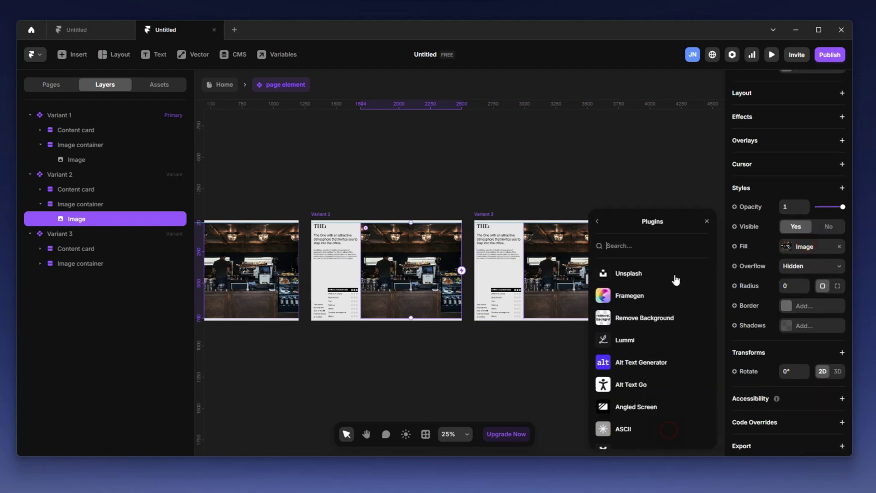
click(623, 279)
click(417, 164)
drag(417, 164, 557, 177)
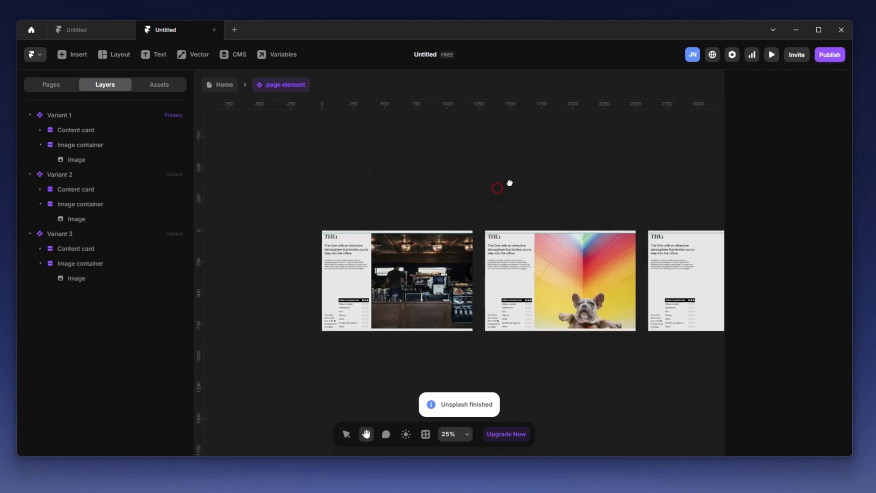
drag(491, 186, 452, 182)
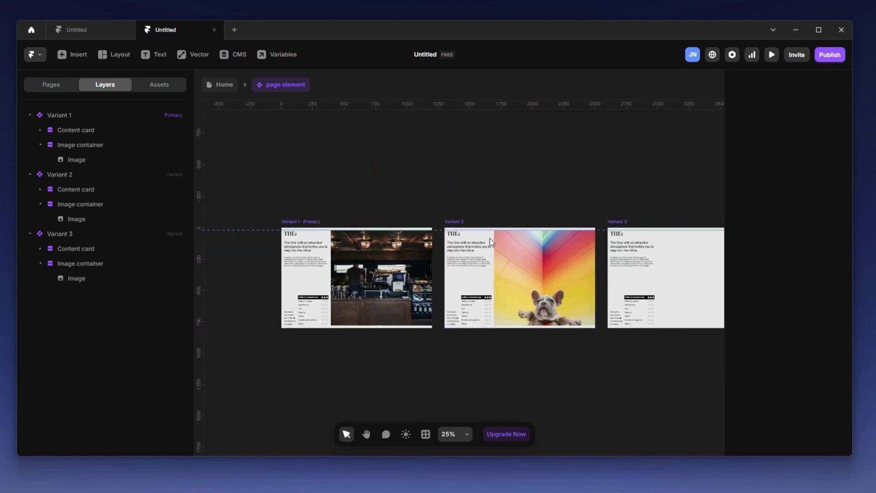
drag(525, 175, 483, 165)
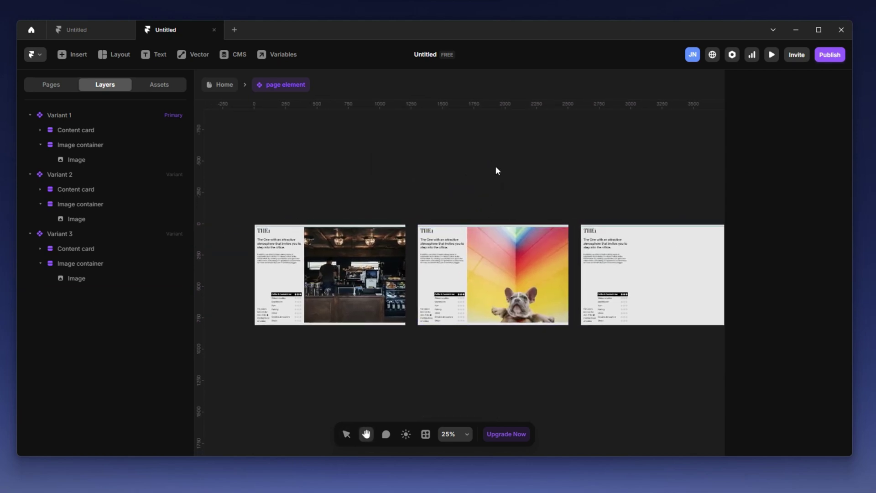
key(v)
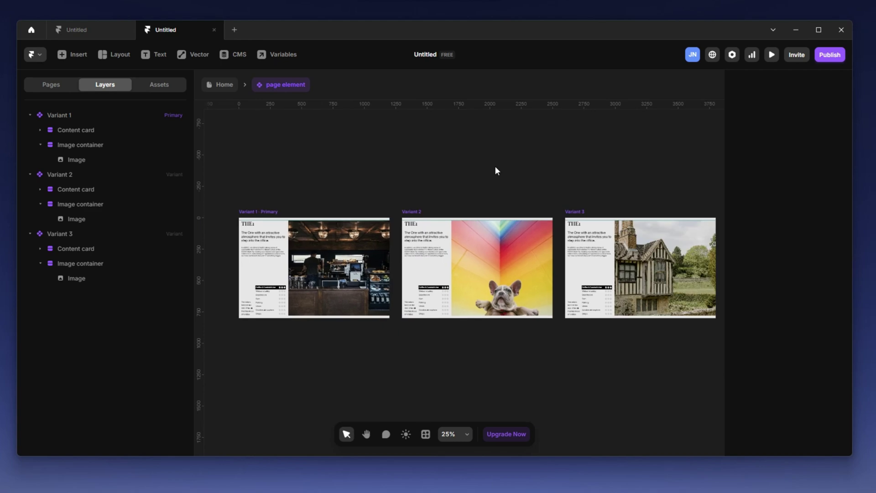
Open the page_indicator component from the Coffee & Sandwich bar row in Variant 1 and select its active variant.
scroll(270, 303, up, 5)
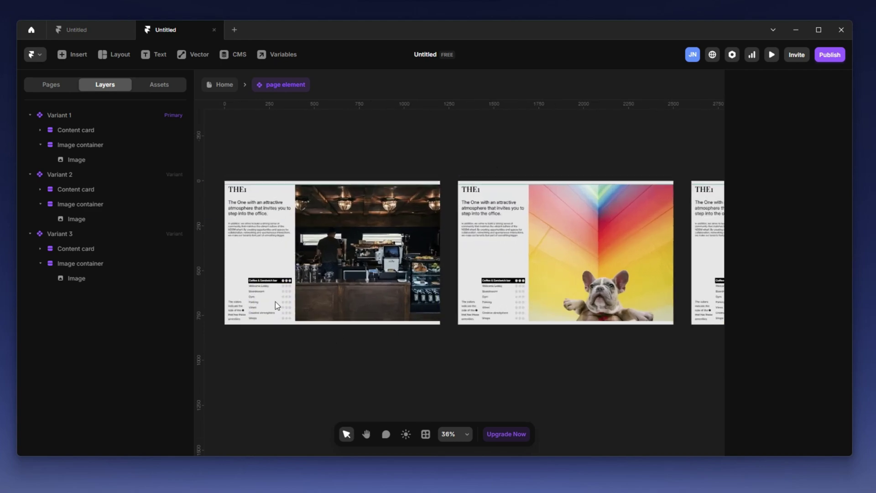
scroll(292, 303, up, 5)
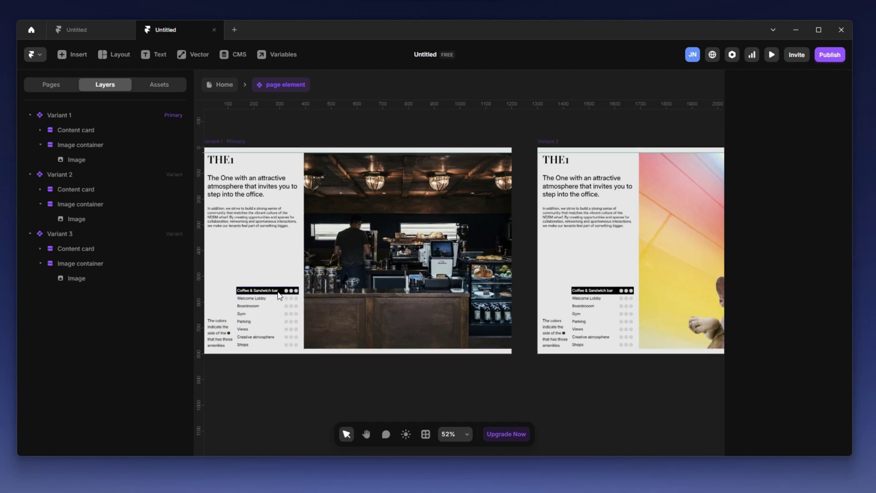
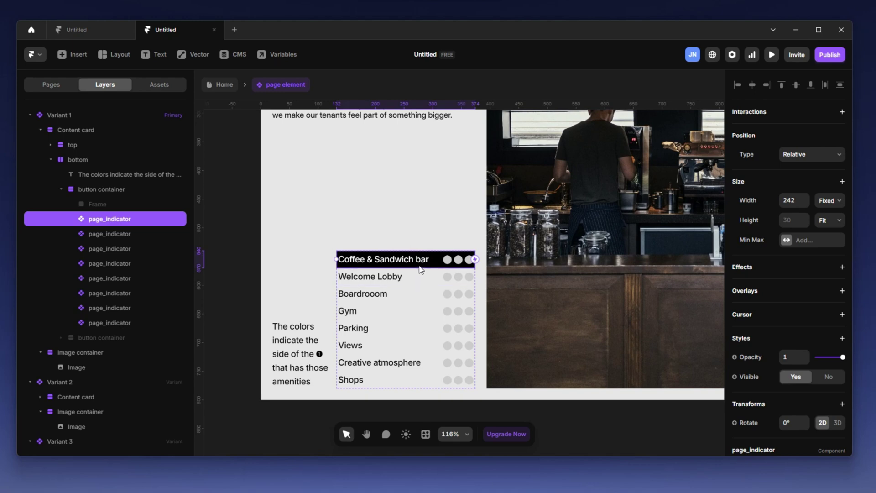
double_click(422, 263)
click(420, 262)
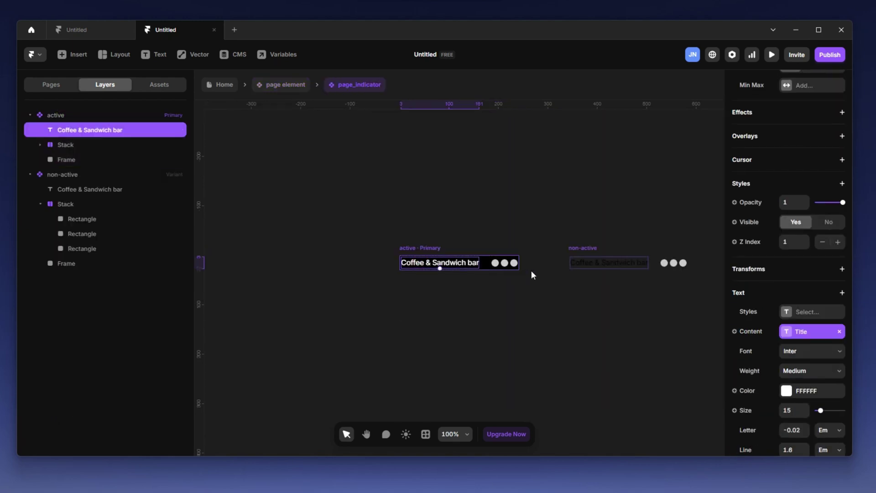
click(431, 249)
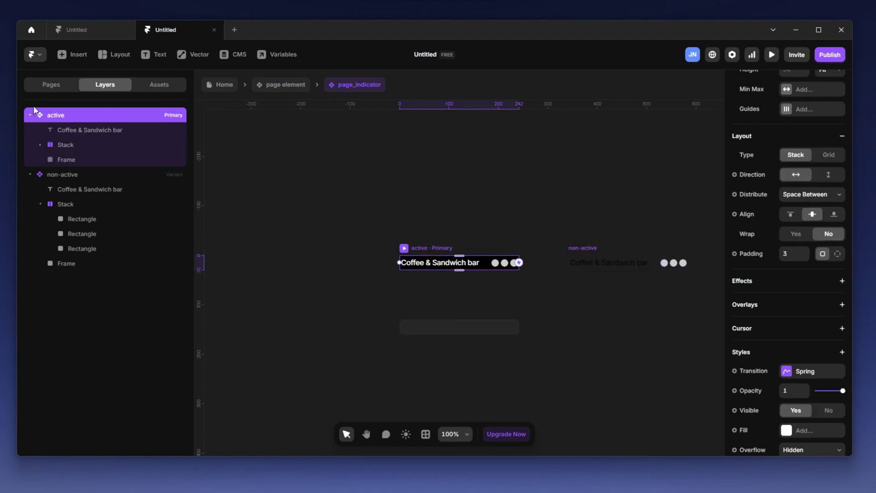
Inspect the z-index of the active variant's background frame, then of its text and dot stack together.
click(67, 160)
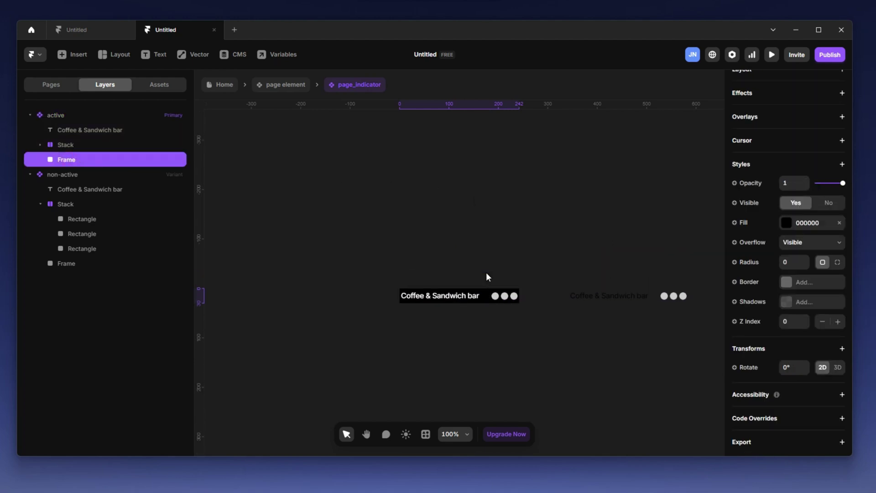
scroll(456, 297, up, 5)
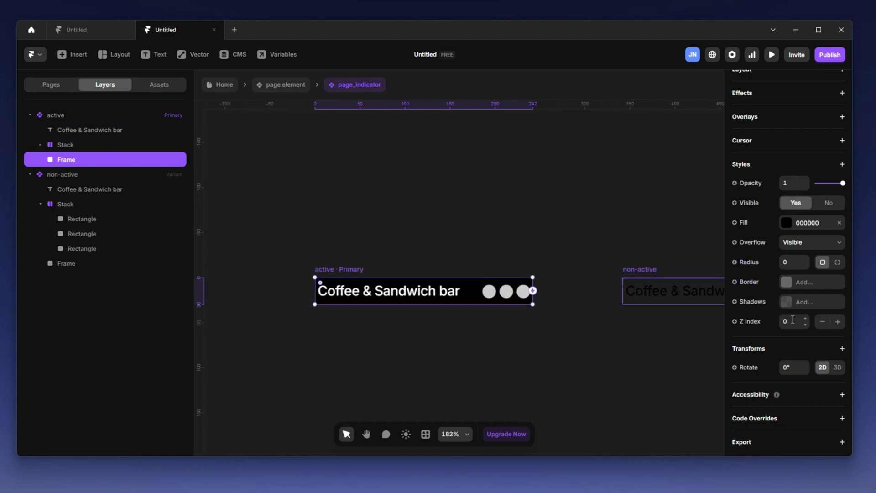
click(60, 145)
shift+click(75, 130)
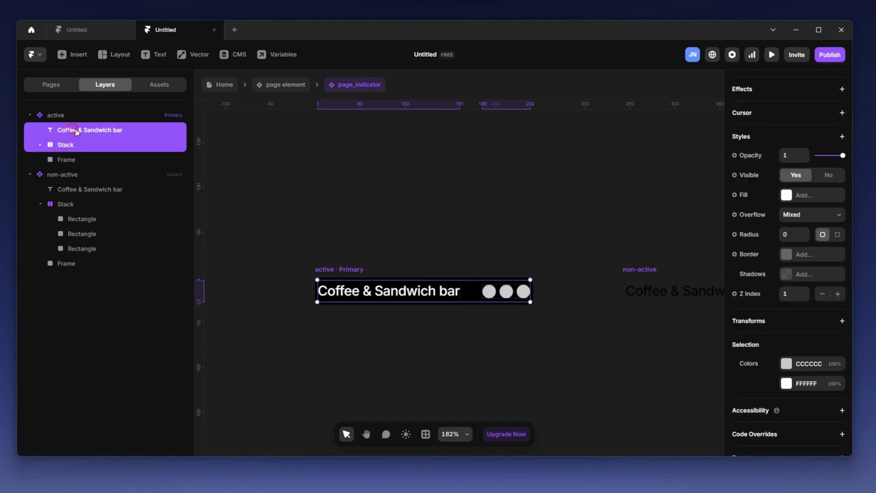
click(501, 221)
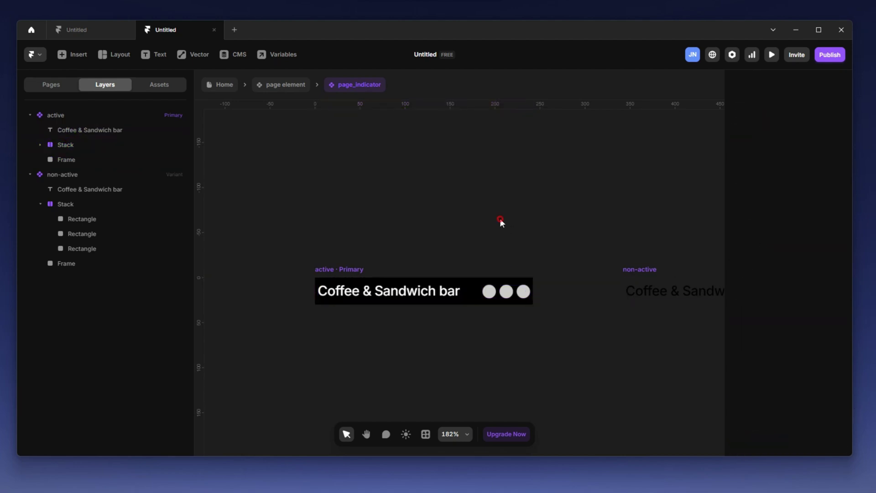
Try the fill colour 915E5E on the active variant's background frame and return the fill to black.
click(336, 271)
scroll(806, 400, down, 3)
click(122, 158)
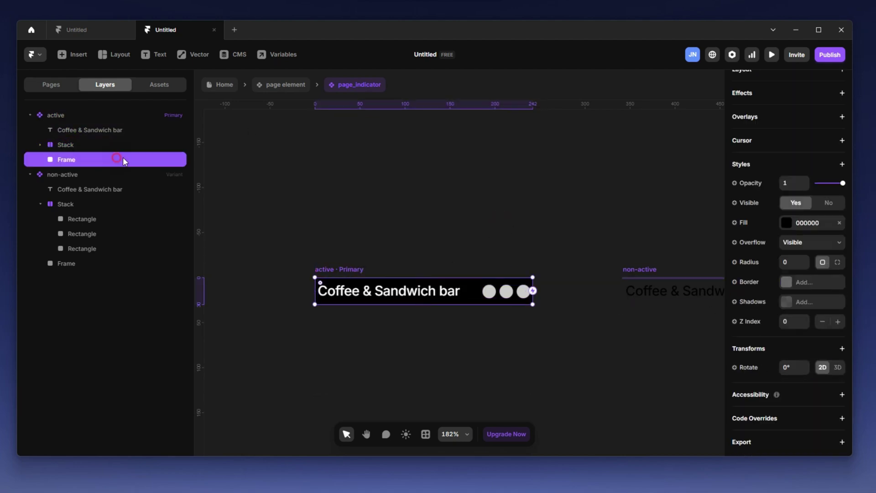
click(799, 224)
click(635, 284)
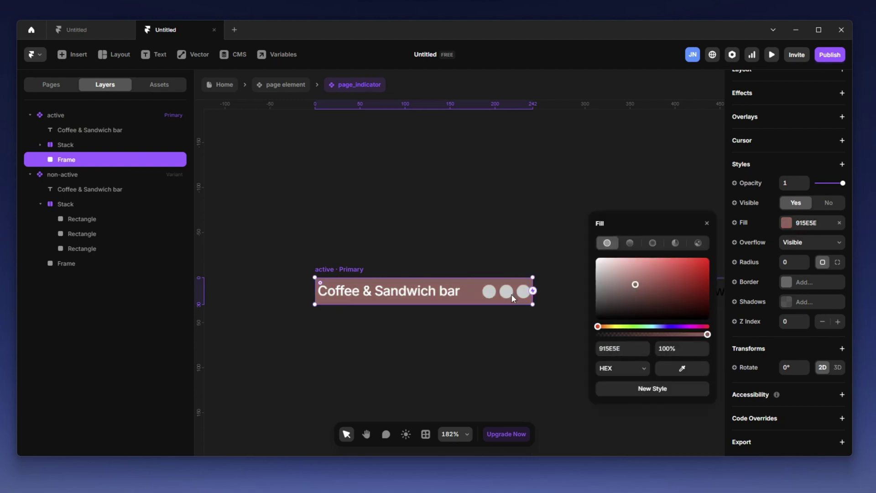
drag(635, 286, 530, 359)
click(425, 246)
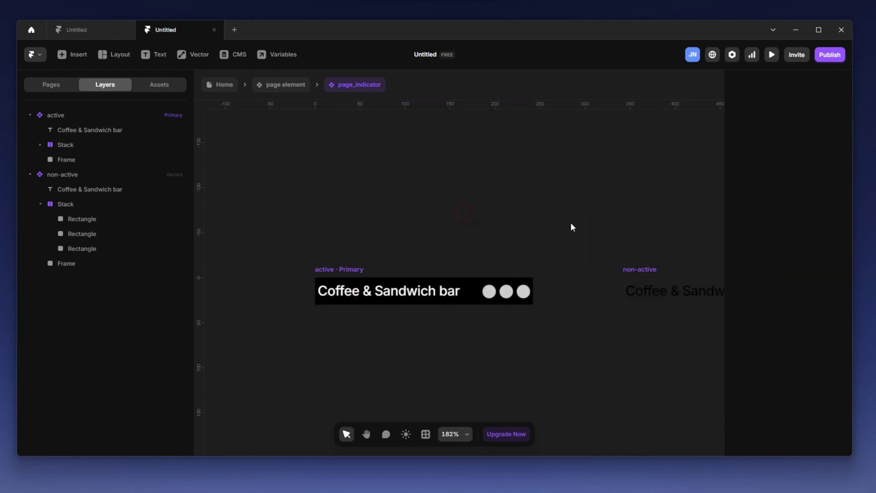
Compare the active variant with the non-active one and examine the height and opacity of the non-active variant's frame.
scroll(571, 227, right, 3)
click(280, 274)
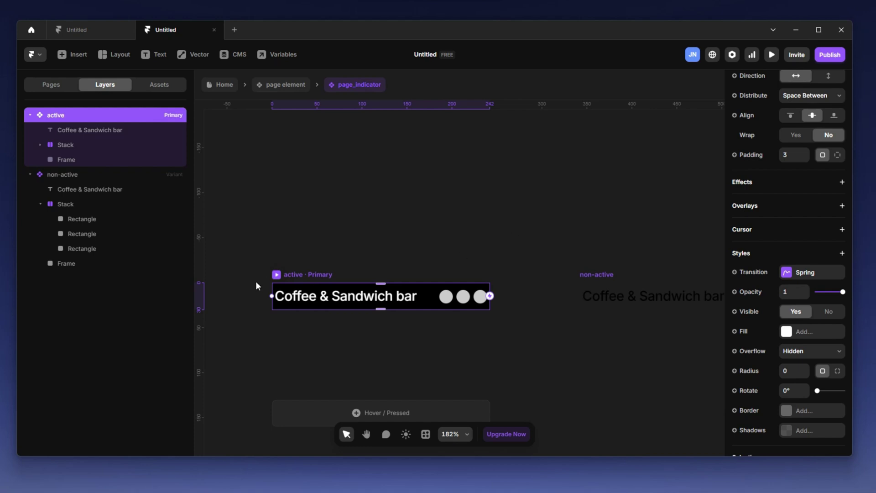
scroll(358, 186, right, 10)
click(395, 278)
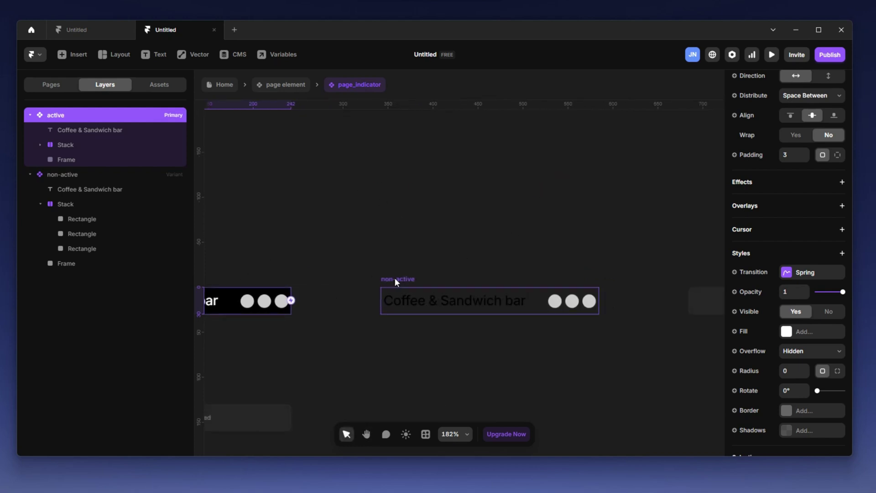
click(94, 263)
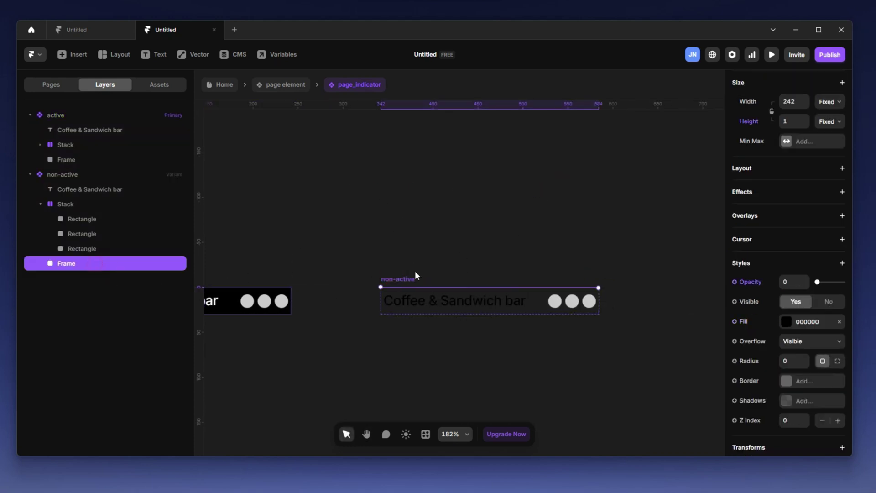
scroll(798, 222, up, 3)
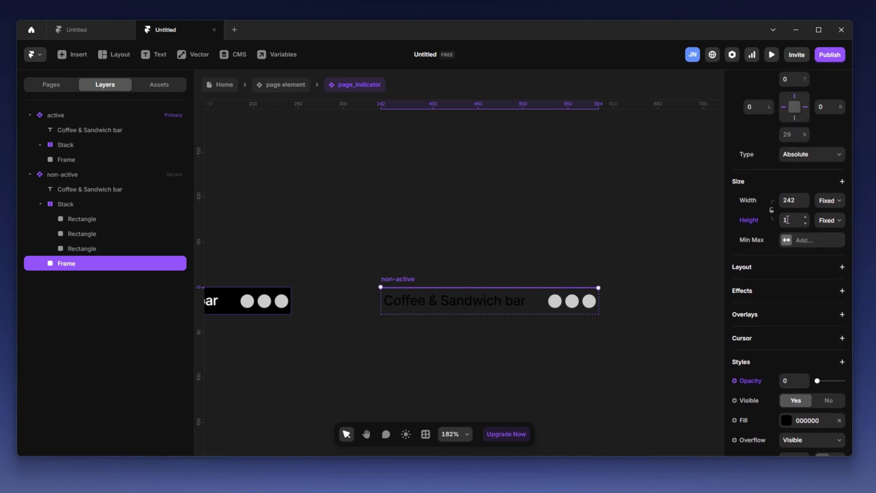
scroll(802, 247, down, 3)
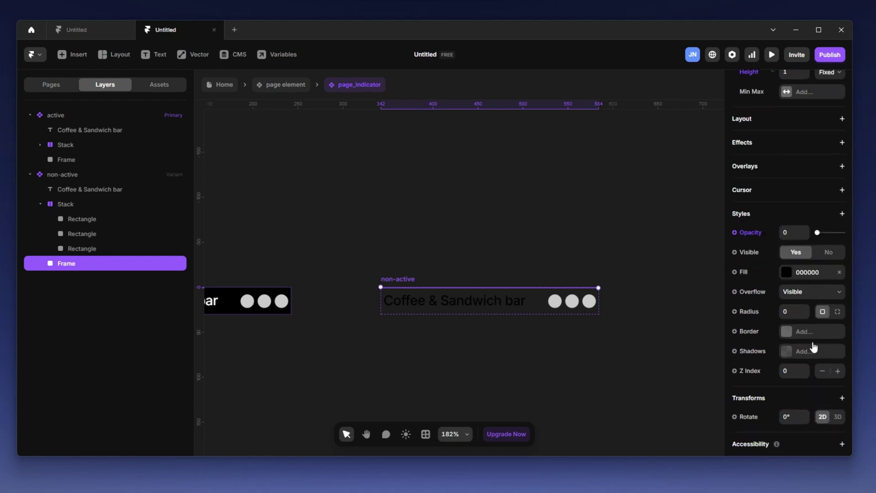
Try an opacity of 0.94 on the non-active variant's frame and return the opacity to 0.
drag(818, 236, 841, 235)
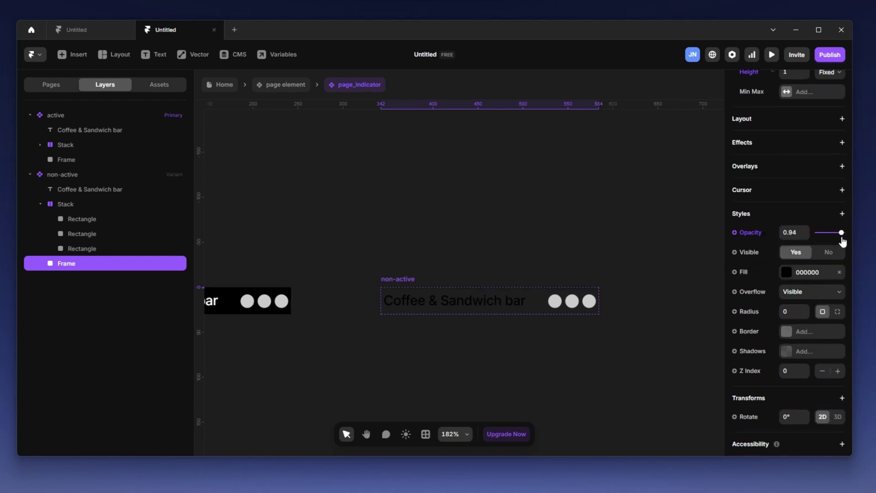
scroll(461, 296, up, 5)
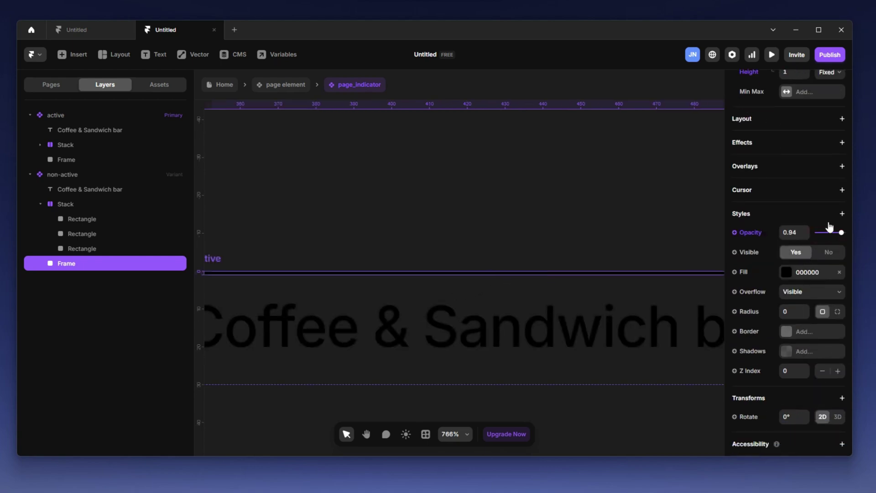
drag(837, 234, 814, 234)
scroll(485, 258, down, 4)
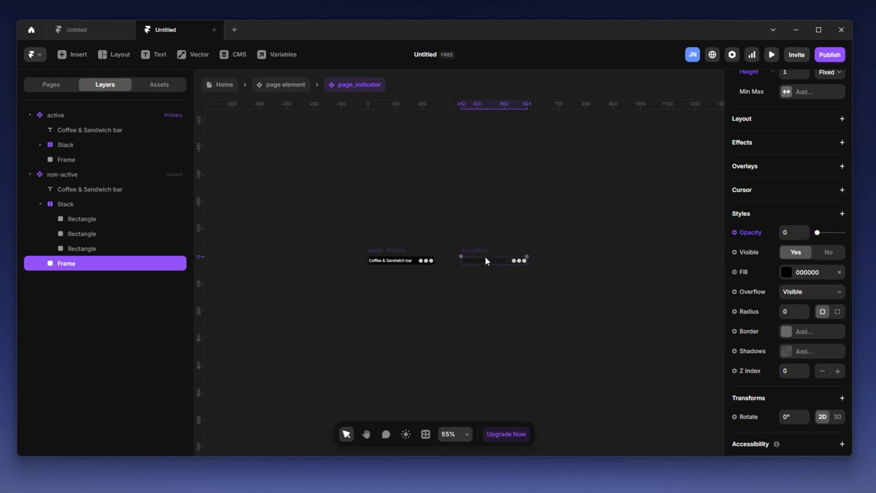
scroll(496, 277, up, 3)
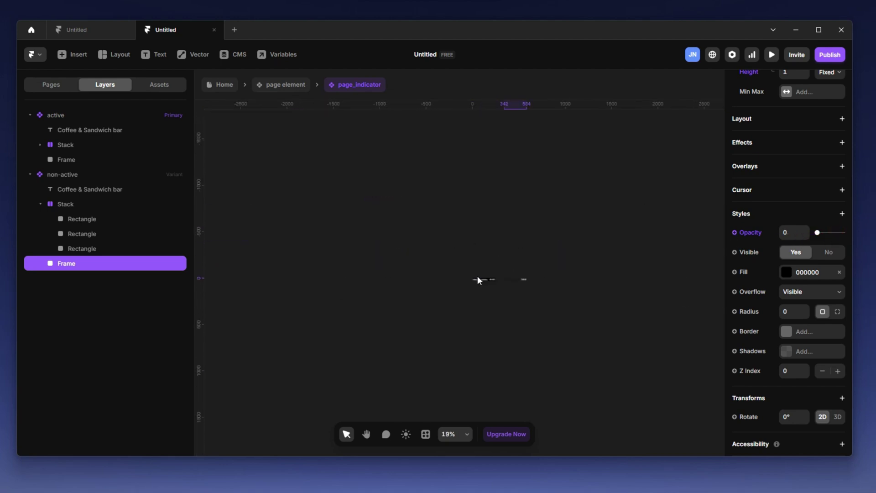
scroll(548, 283, up, 1)
scroll(563, 254, down, 4)
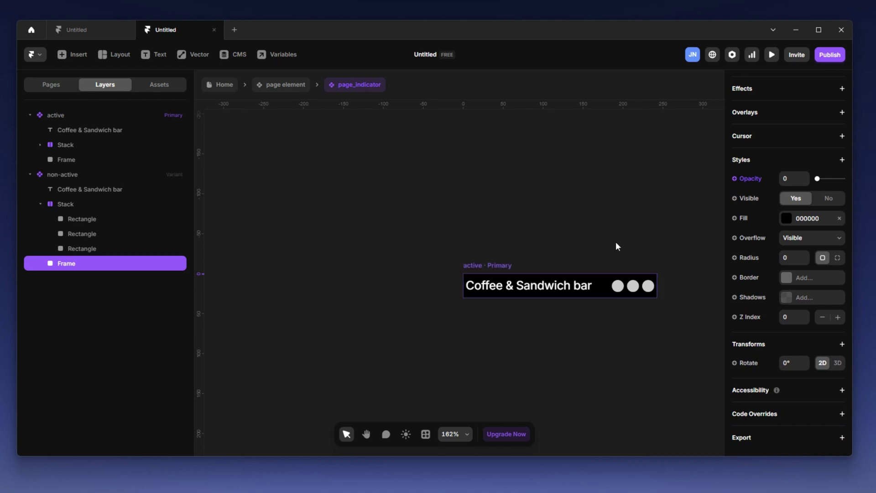
click(626, 226)
scroll(529, 215, right, 3)
Return to the page element component and set the Welcome Lobby indicator in Variant 2 to active.
click(285, 84)
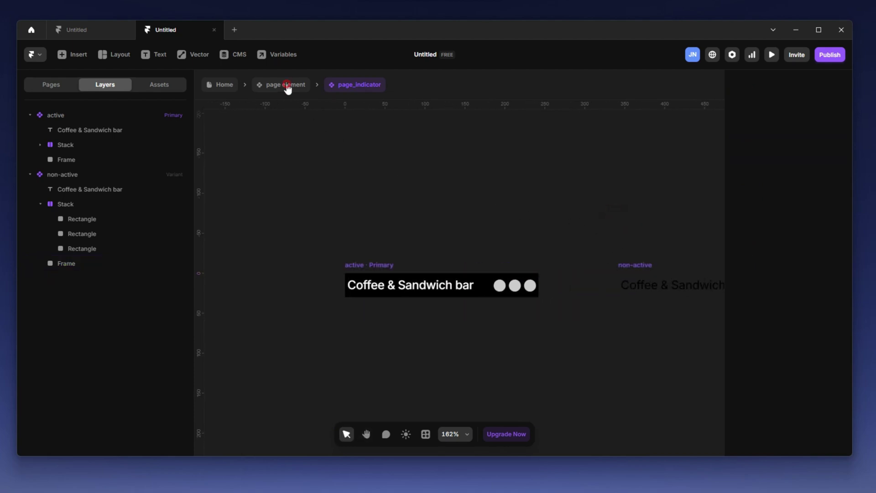
scroll(456, 237, down, 2)
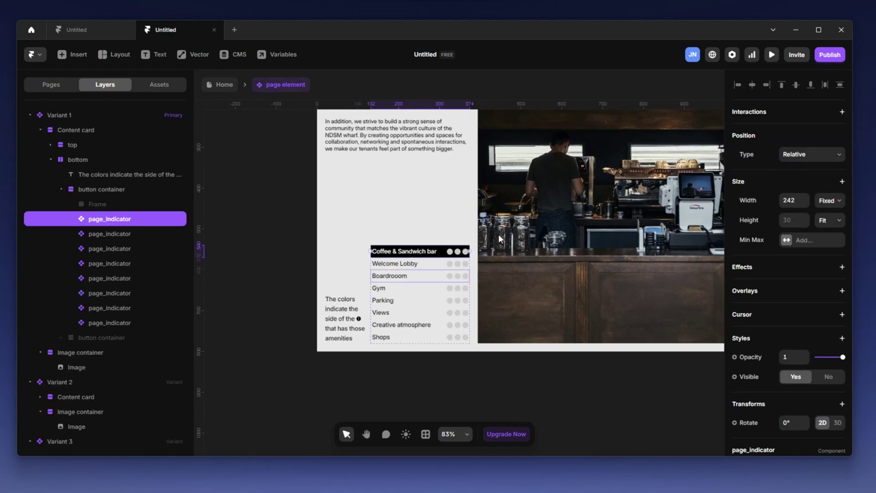
click(596, 386)
scroll(641, 372, right, 10)
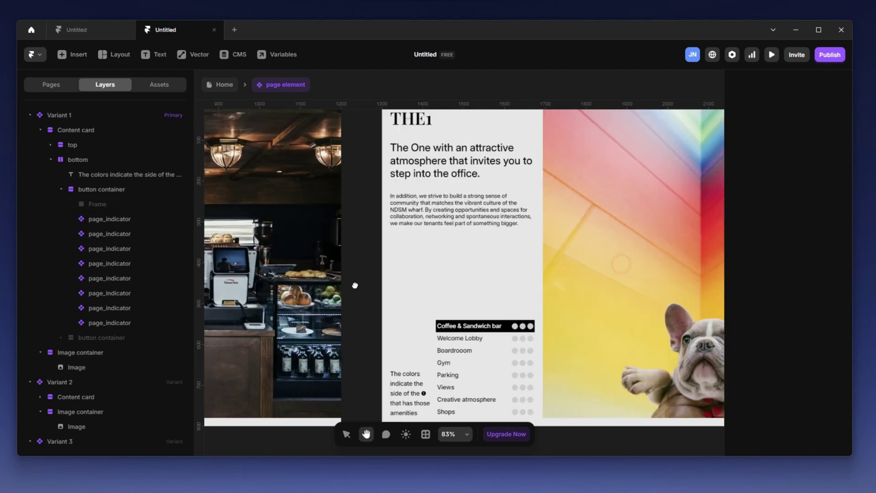
scroll(412, 319, right, 2)
click(423, 320)
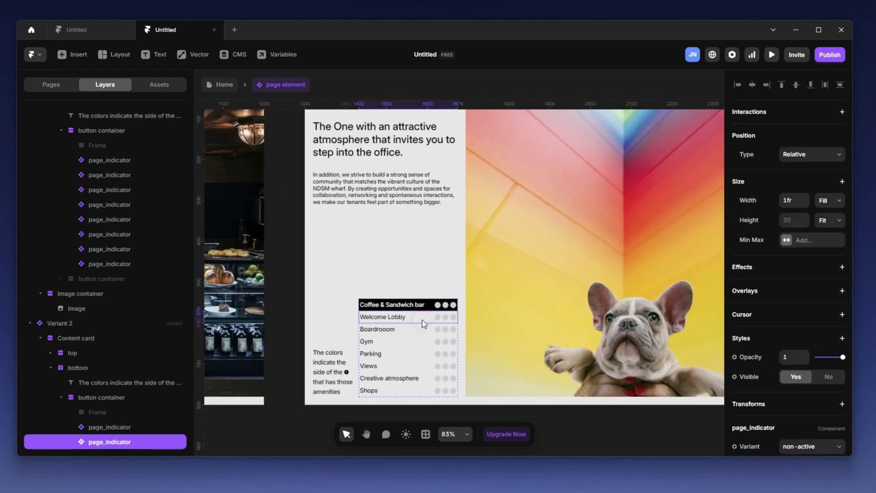
scroll(802, 408, down, 3)
click(811, 347)
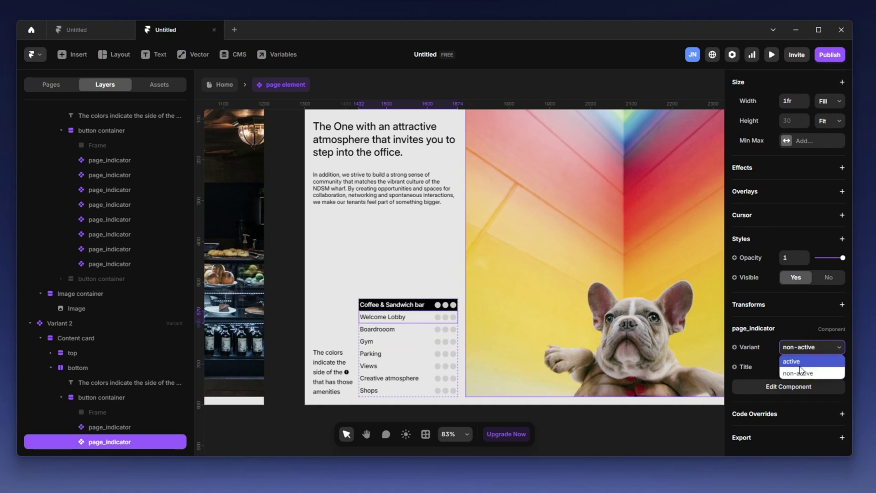
click(802, 361)
Set the Coffee & Sandwich bar indicator in Variant 2 to non-active.
click(420, 302)
scroll(776, 360, down, 5)
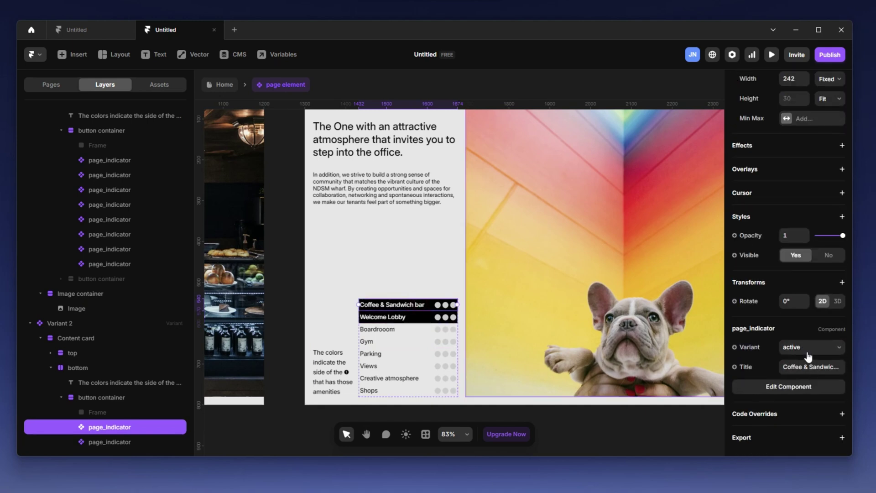
click(805, 351)
click(797, 373)
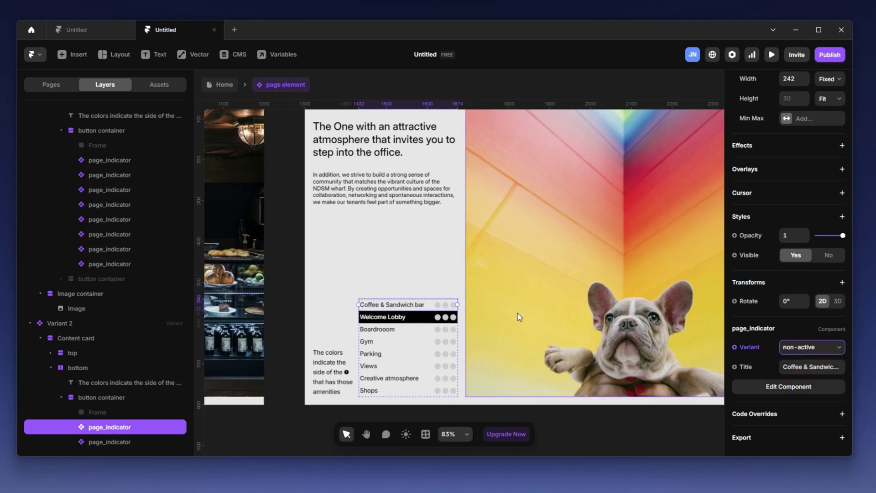
Set the Coffee & Sandwich bar indicator in Variant 3 to non-active.
click(483, 277)
scroll(508, 260, right, 5)
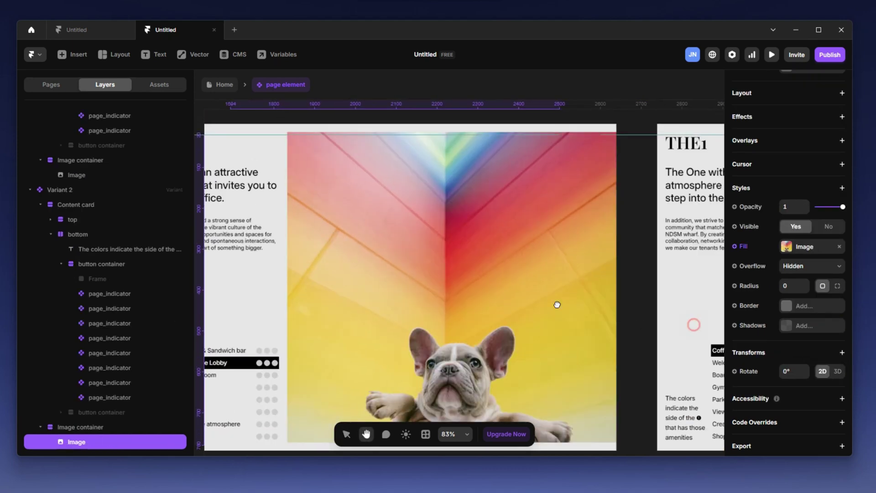
scroll(557, 303, down, 1)
drag(581, 281, 316, 280)
key(v)
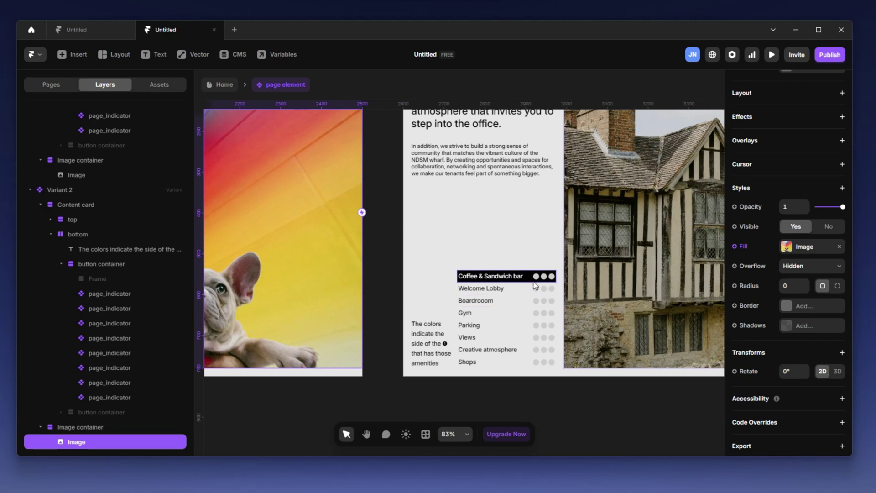
click(502, 276)
scroll(822, 365, down, 3)
click(817, 347)
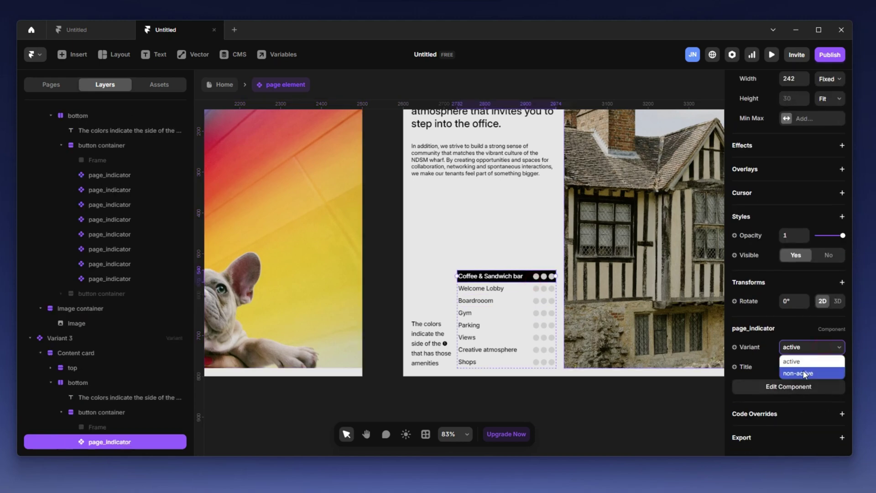
click(783, 370)
Set the Boardrooom indicator in Variant 3 to active.
click(502, 300)
scroll(816, 379, down, 3)
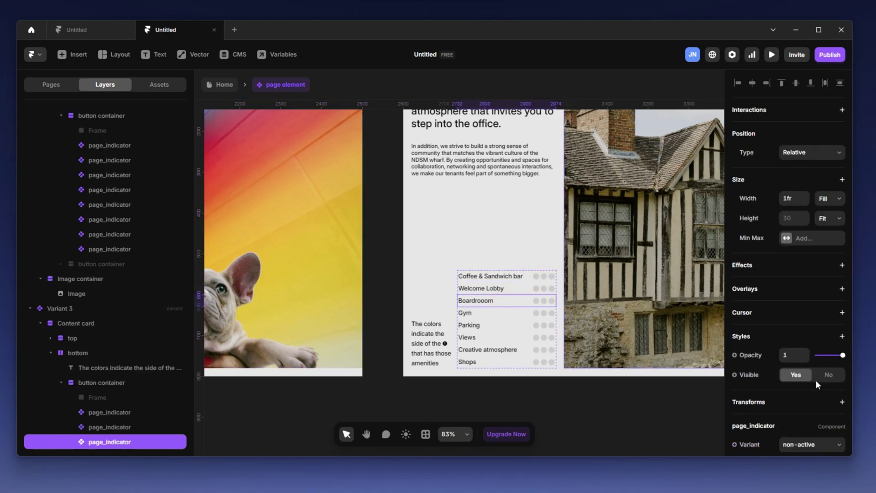
click(823, 354)
click(802, 359)
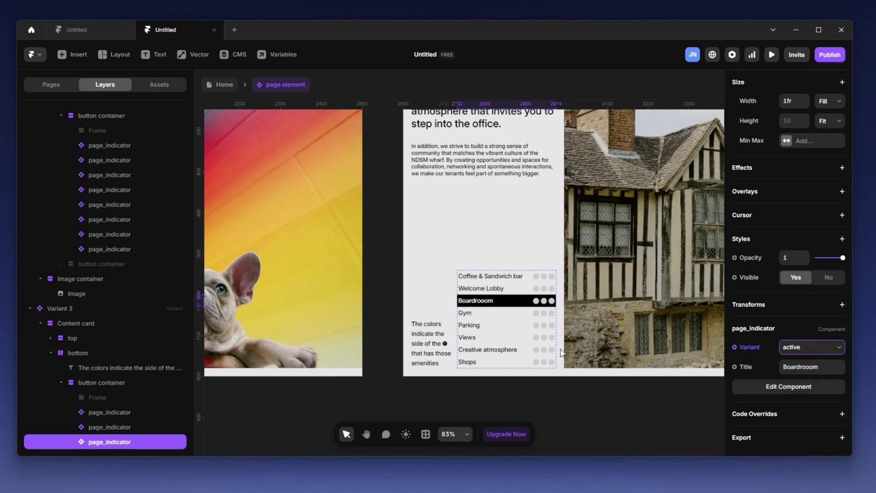
click(592, 396)
scroll(593, 396, left, 5)
scroll(554, 365, down, 5)
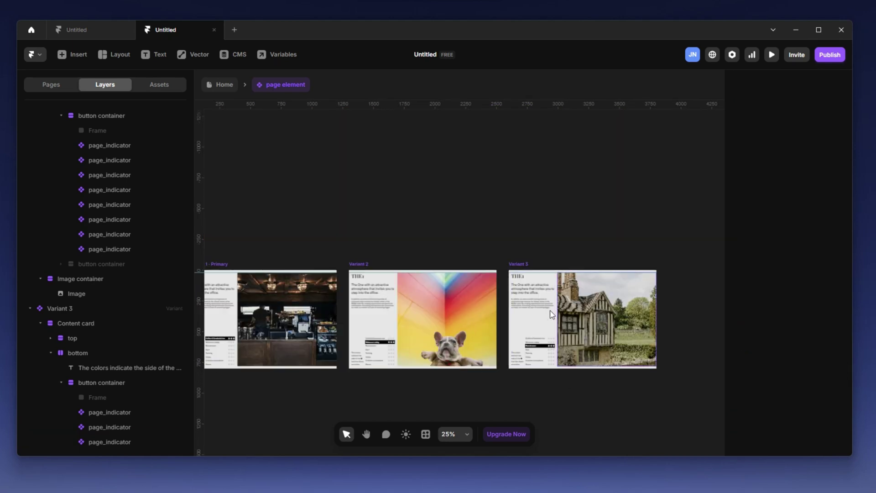
scroll(477, 228, left, 3)
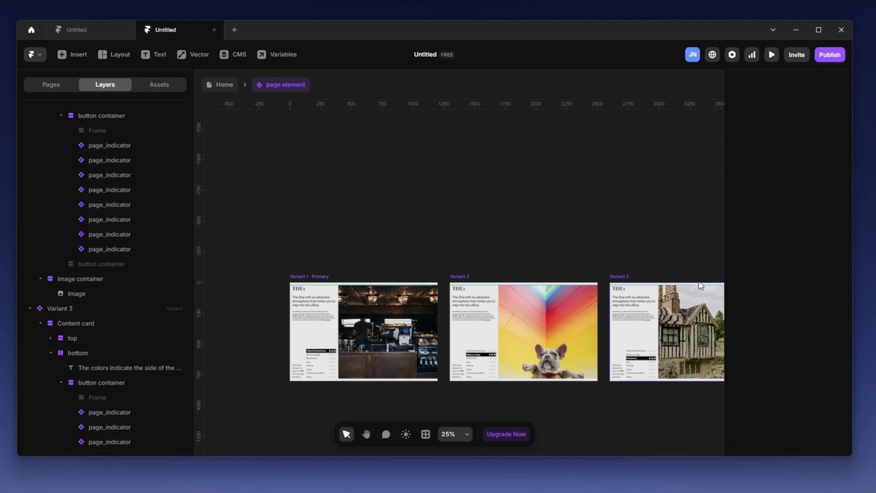
Go back to the Home page and preview its scroll from Start here to End here.
click(228, 90)
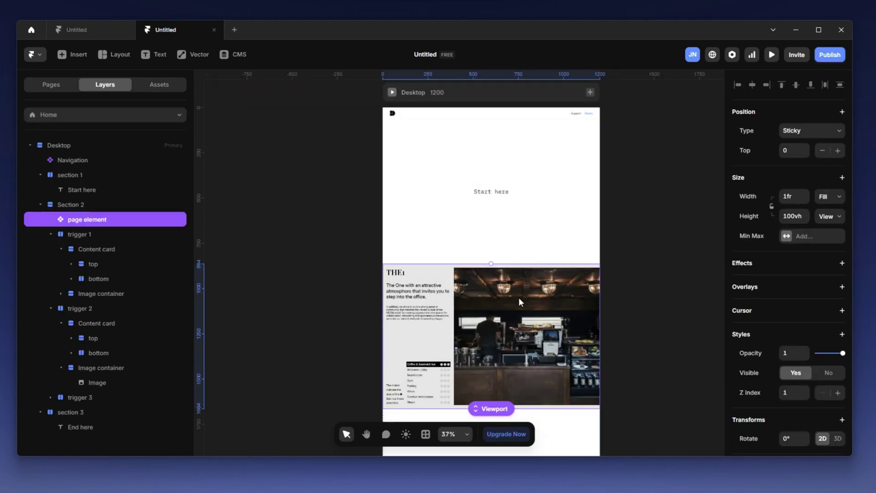
key(ctrl+p)
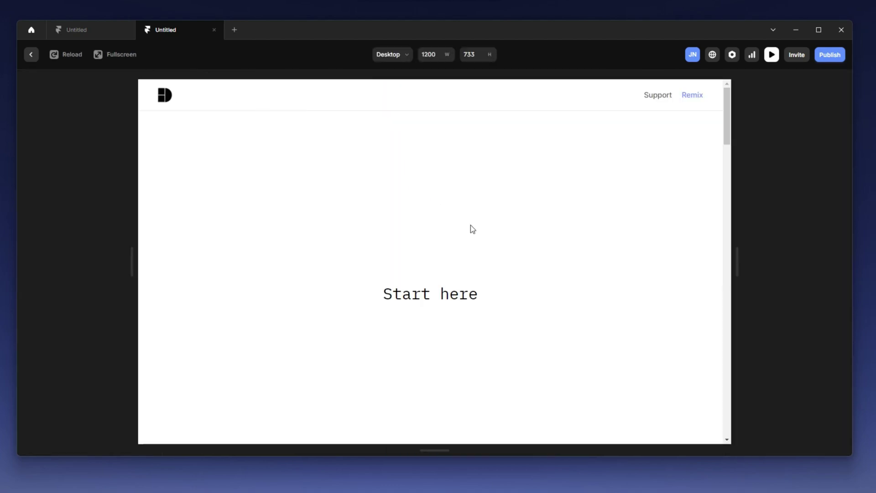
scroll(470, 226, down, 10)
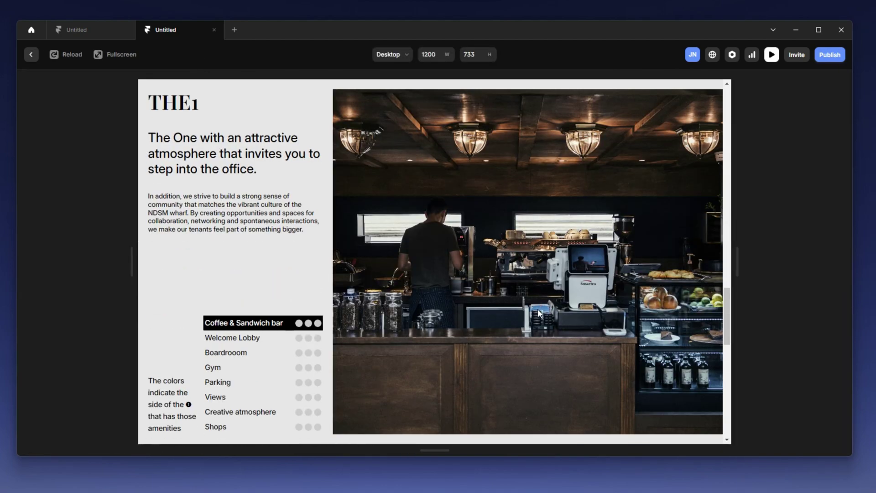
scroll(541, 310, down, 8)
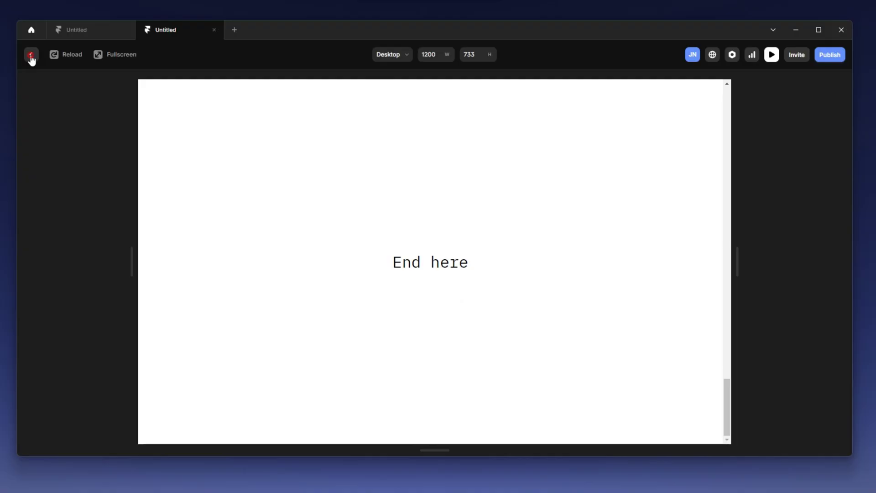
click(29, 55)
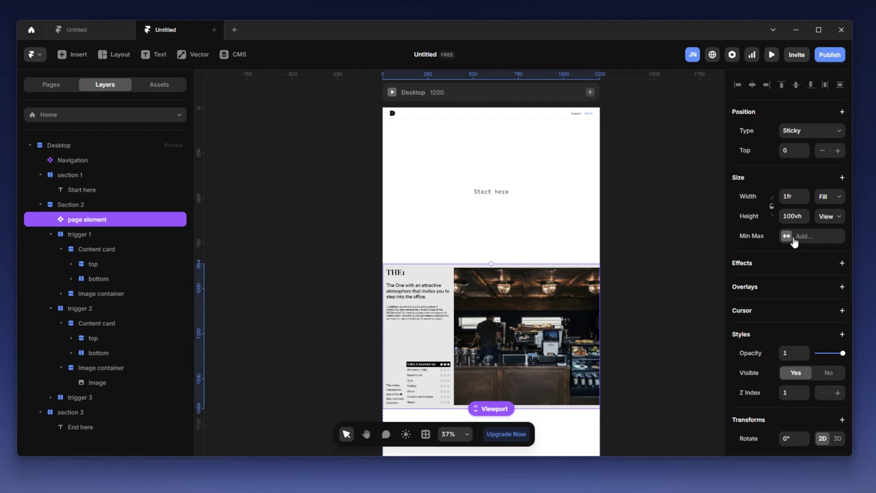
Add a Scroll Variant effect to the page element on the Home page, triggered by Section in View.
click(843, 265)
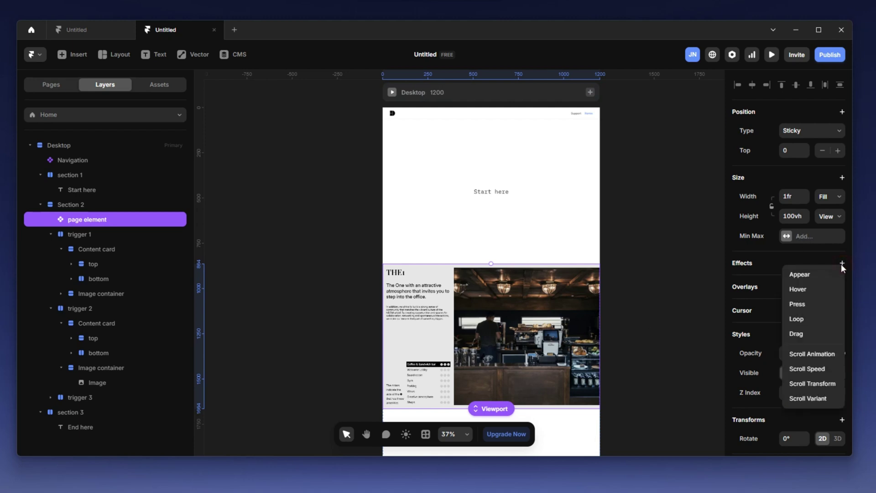
click(800, 397)
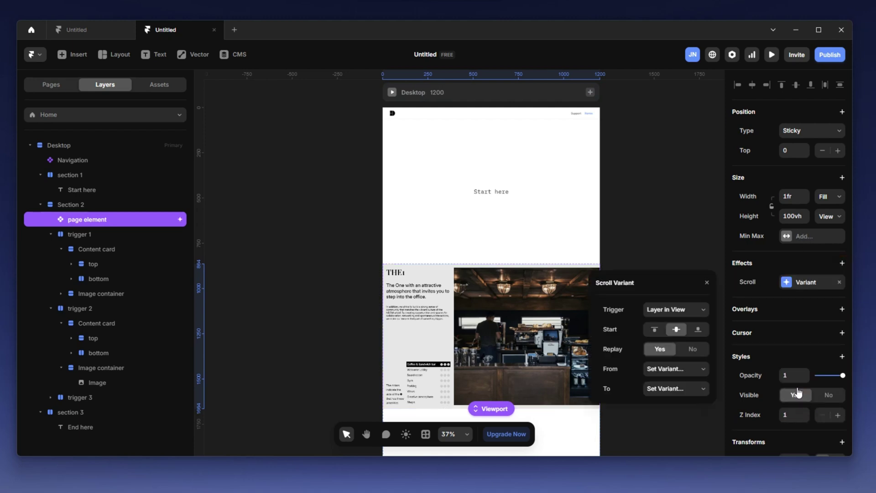
click(677, 310)
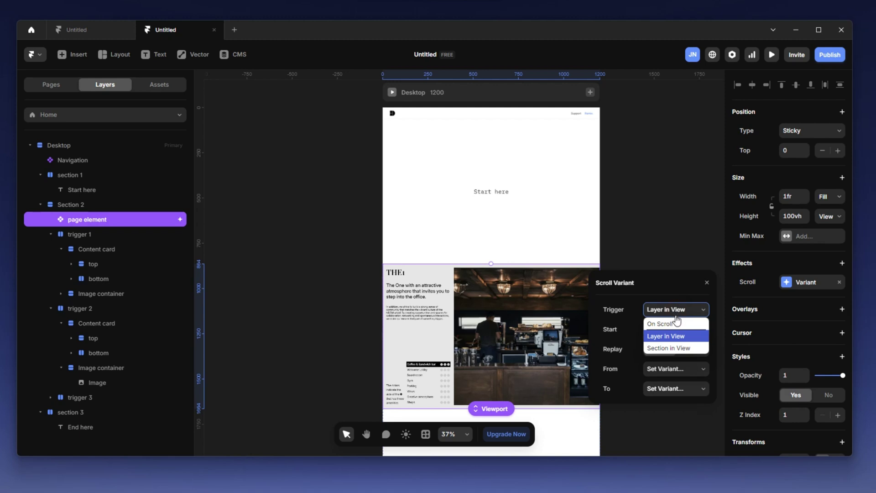
click(677, 350)
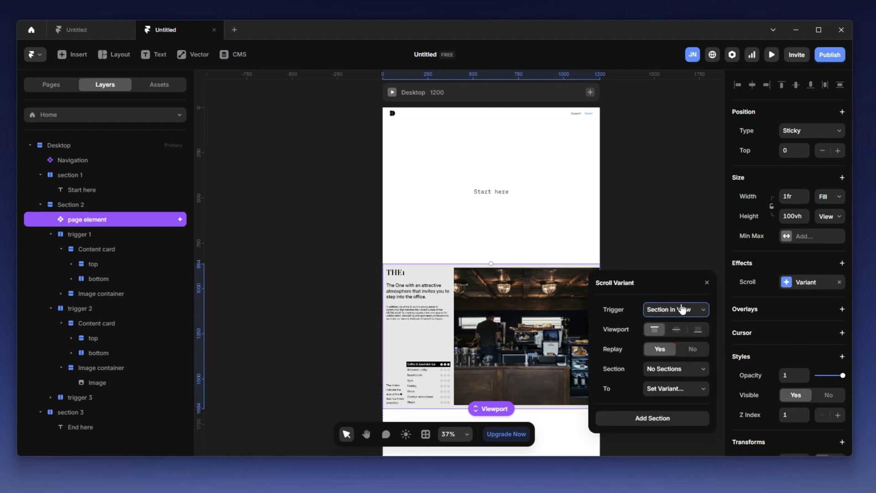
Check the Scroll Variant effect's replay setting and which sections it offers, then close its settings.
click(681, 312)
click(658, 348)
click(668, 369)
click(668, 369)
click(669, 369)
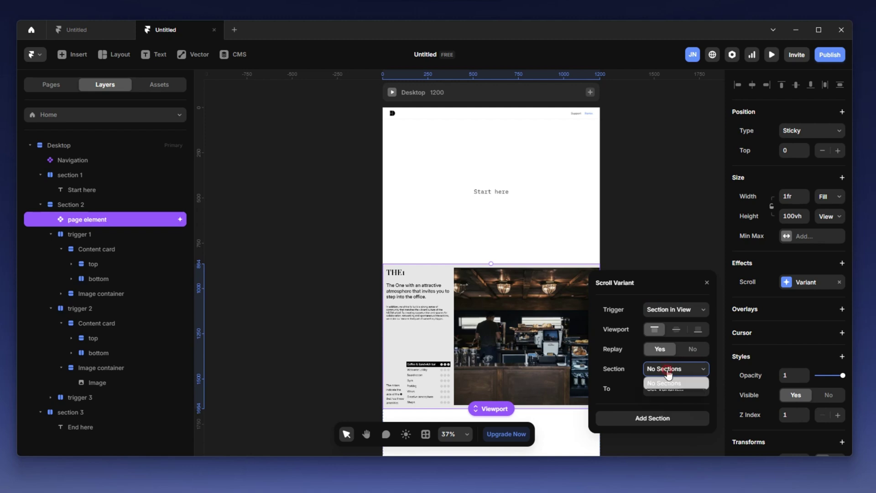
click(668, 368)
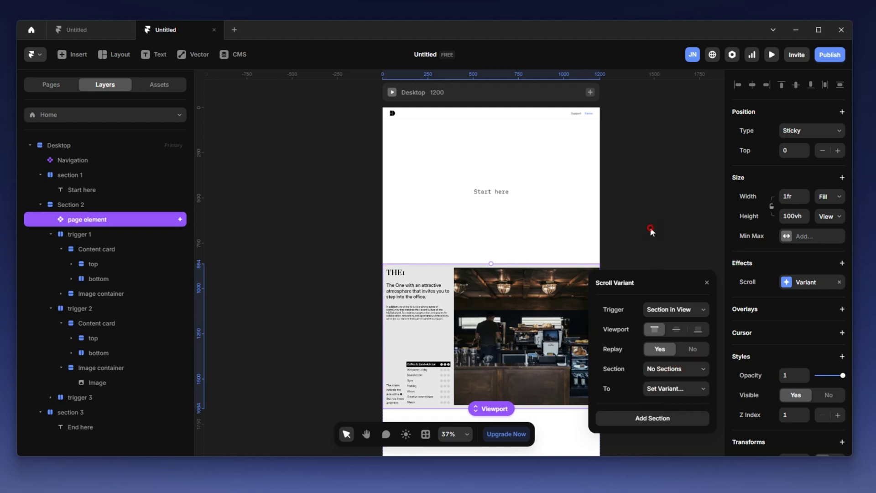
click(657, 249)
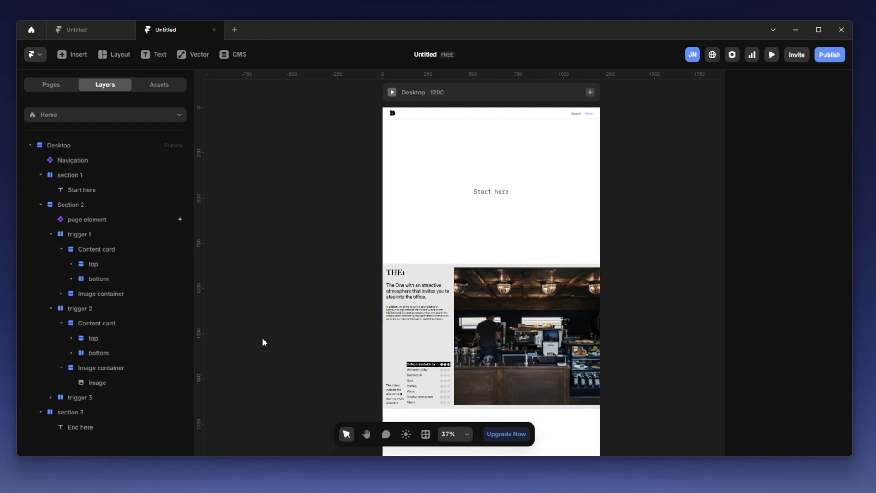
Locate the three trigger layers in Section 2 and add a named scroll section to trigger 1.
click(75, 233)
click(97, 308)
click(77, 397)
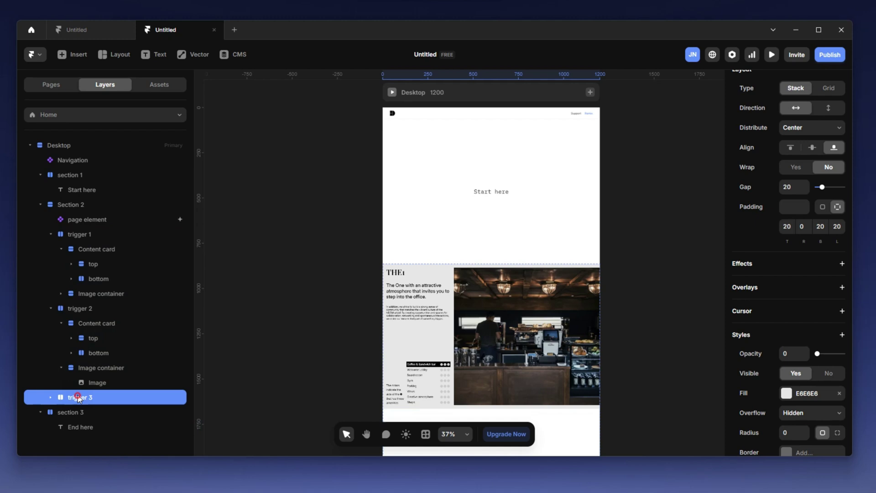
click(76, 233)
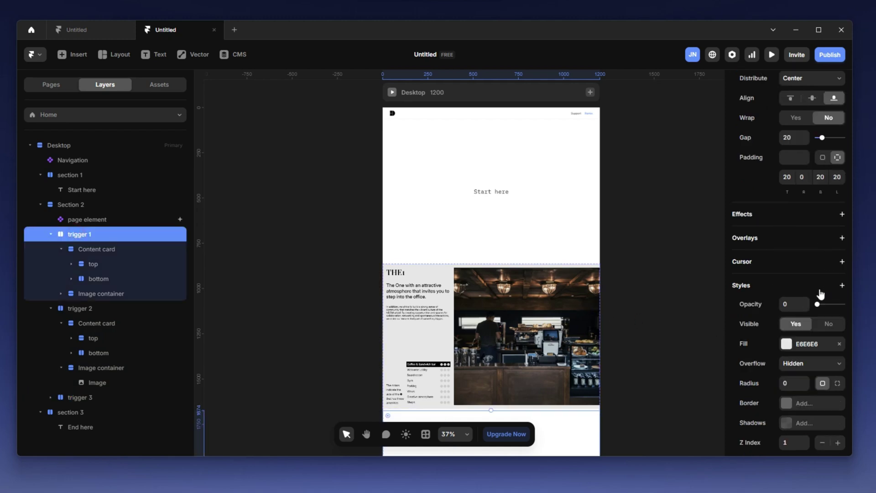
scroll(820, 297, down, 5)
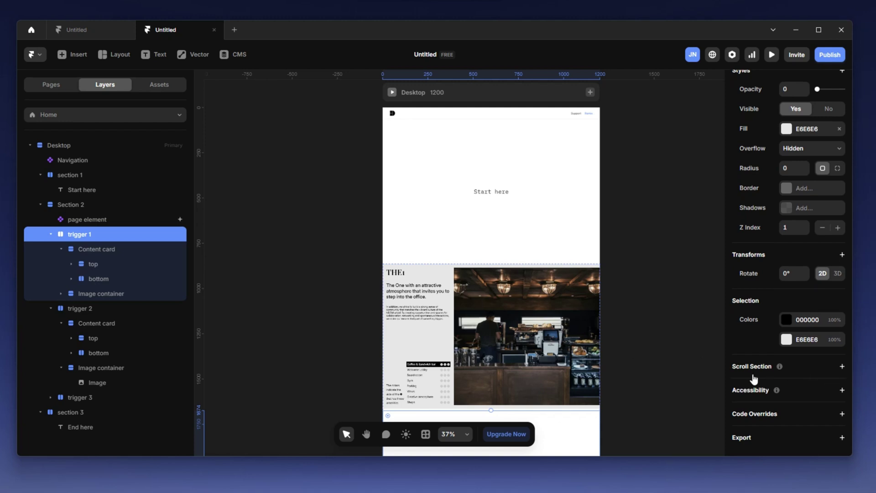
click(842, 368)
click(807, 385)
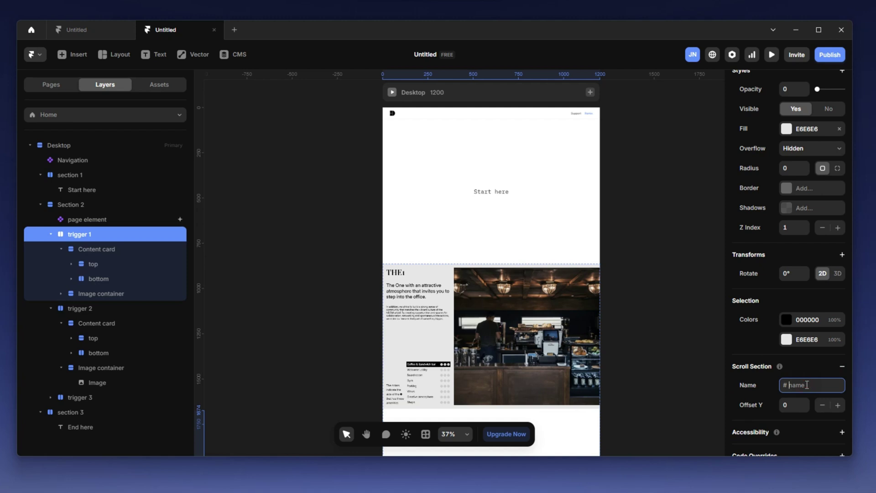
click(675, 353)
Add a scroll section named 2 to the trigger 2 layer.
click(94, 311)
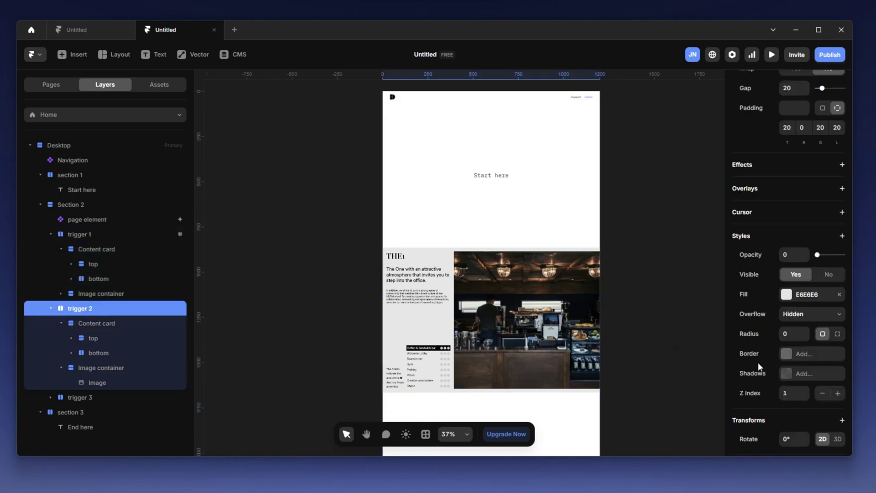
scroll(776, 374, down, 3)
click(843, 366)
click(807, 385)
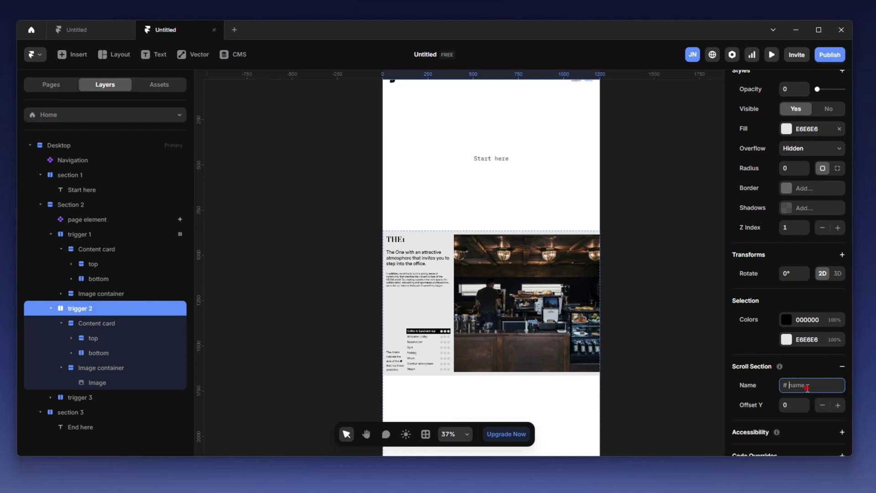
text(2)
Add a scroll section named 3 to the trigger 3 layer.
click(93, 397)
scroll(763, 354, down, 10)
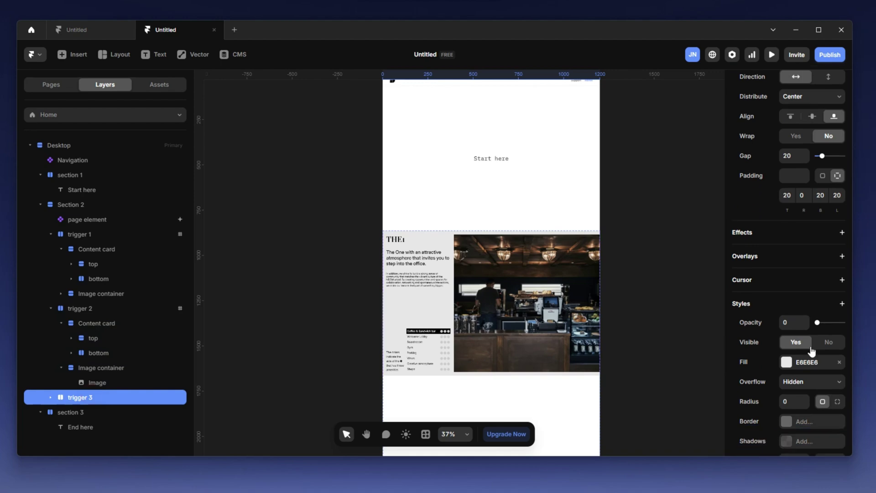
click(843, 366)
click(807, 385)
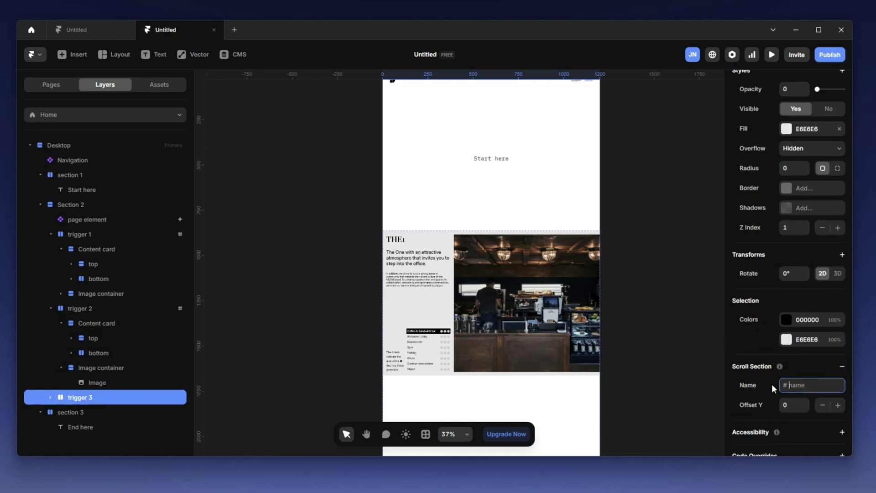
text(3)
click(655, 270)
scroll(477, 297, up, 3)
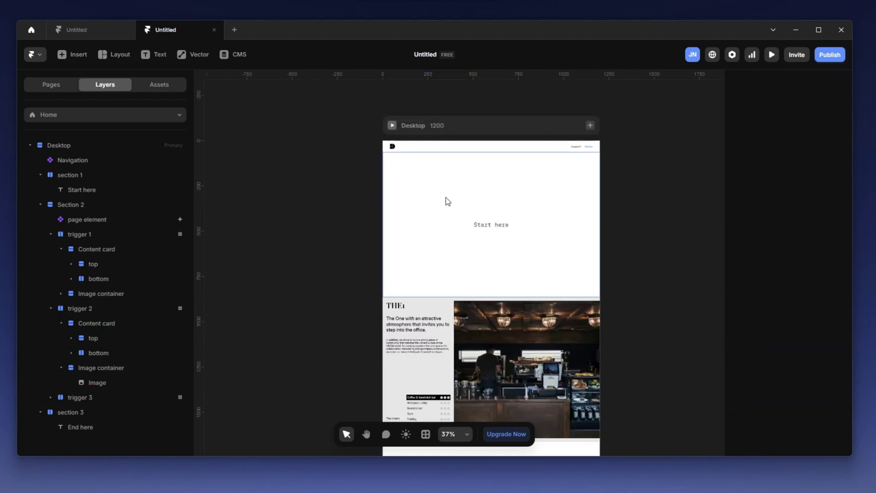
Open the page element's Scroll Variant effect and choose #1 as its first trigger section.
click(514, 336)
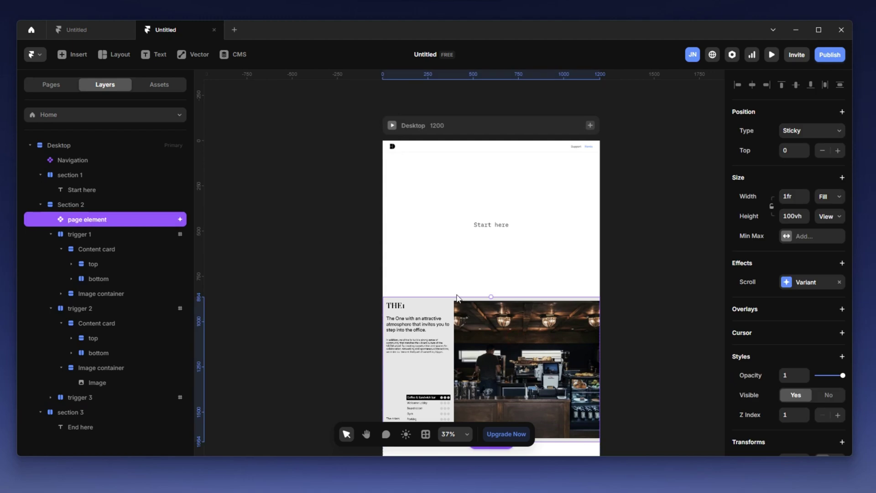
click(804, 287)
click(667, 372)
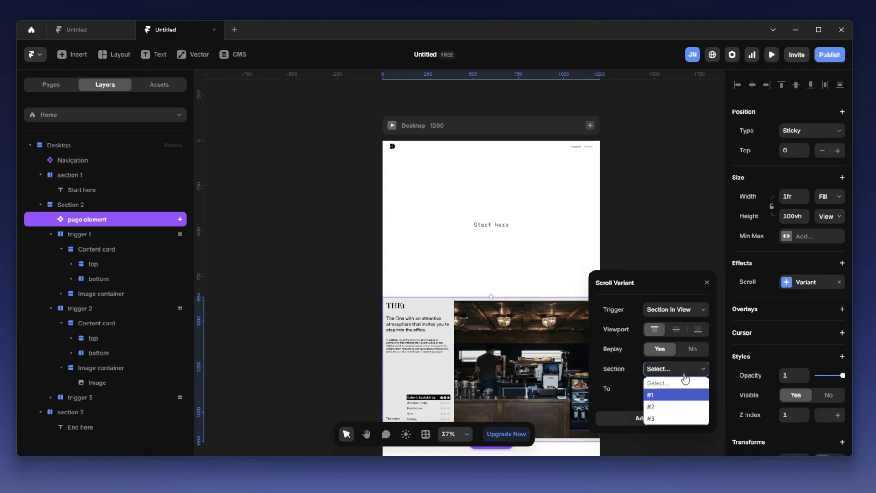
click(685, 372)
click(677, 371)
click(660, 396)
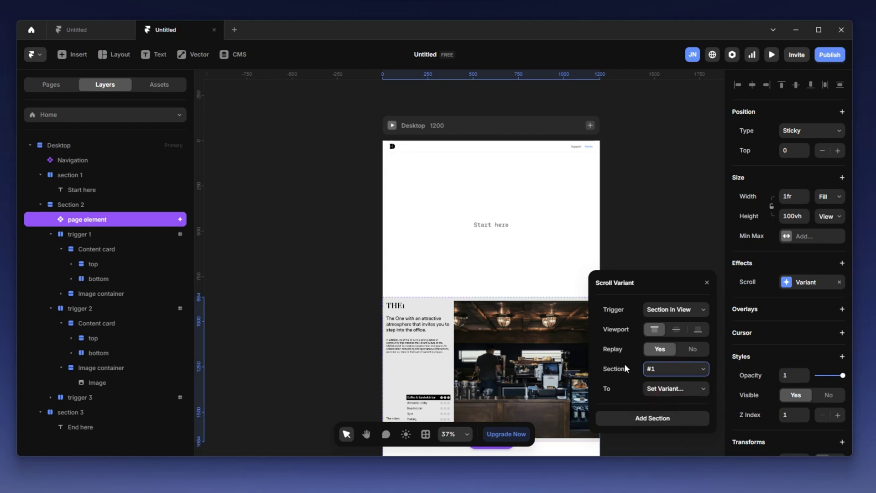
Check the trigger 1 layer, then make section #1 switch the page element to Variant 2.
scroll(475, 342, down, 5)
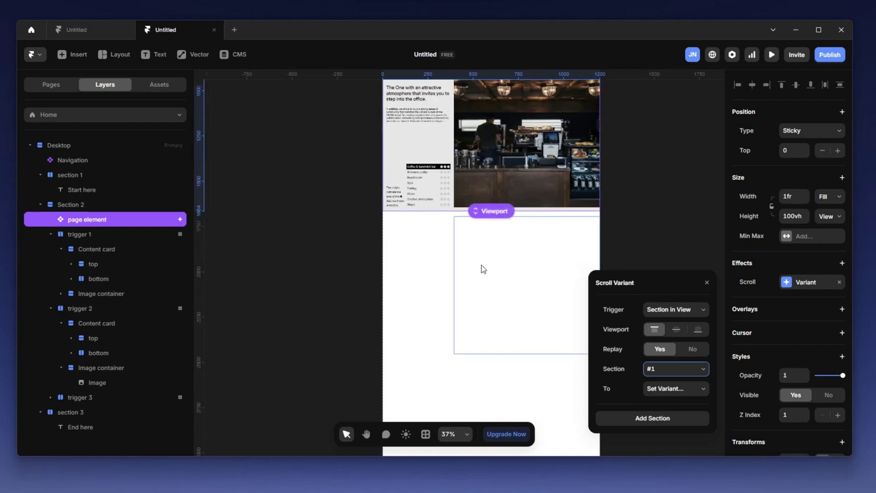
click(116, 235)
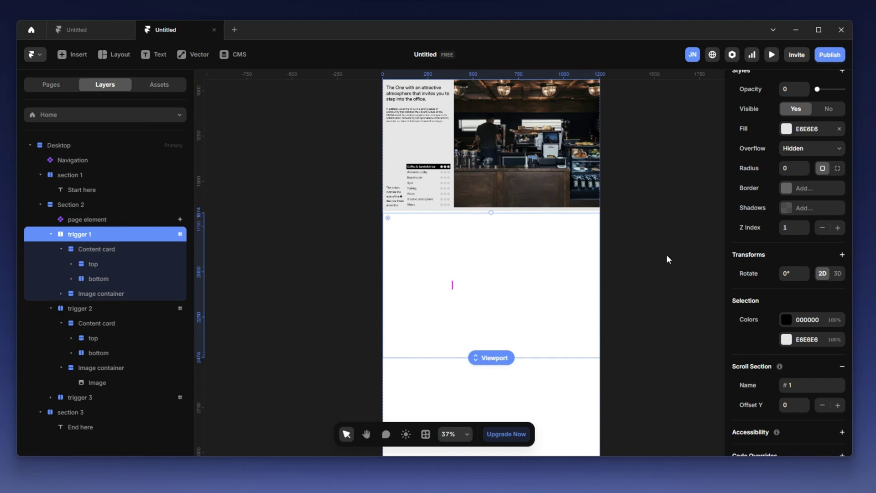
click(114, 216)
click(804, 283)
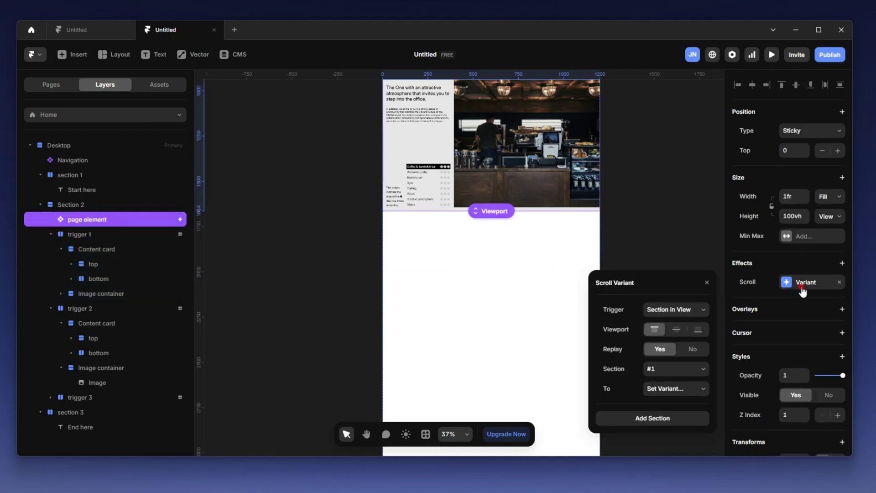
click(677, 390)
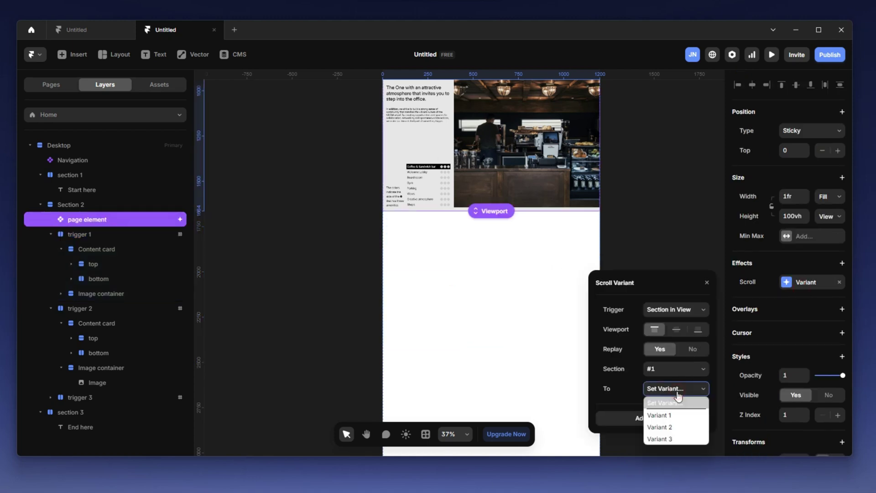
scroll(525, 170, up, 4)
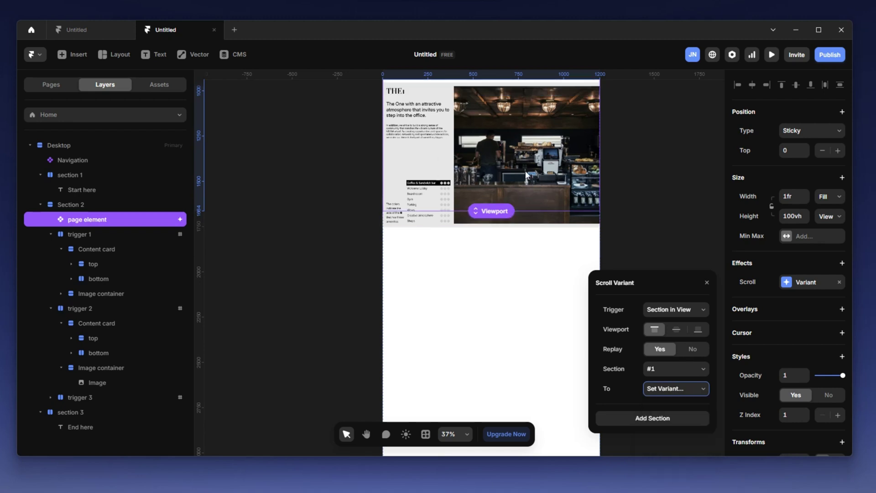
click(689, 398)
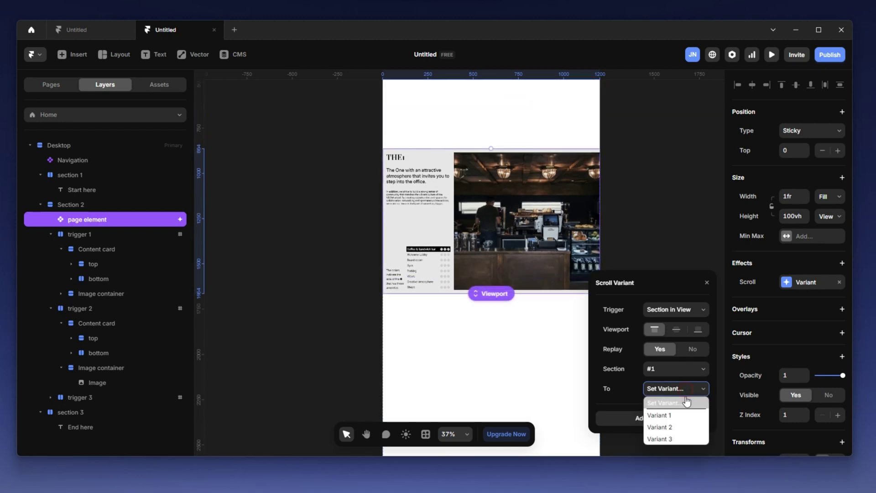
click(682, 426)
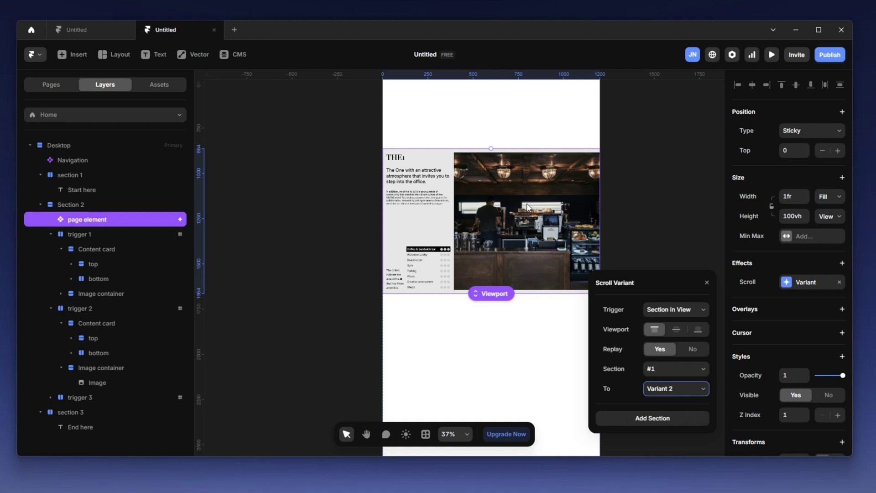
Add a second section to the Scroll Variant effect, making #2 switch the page element to Variant 3.
click(675, 424)
click(677, 386)
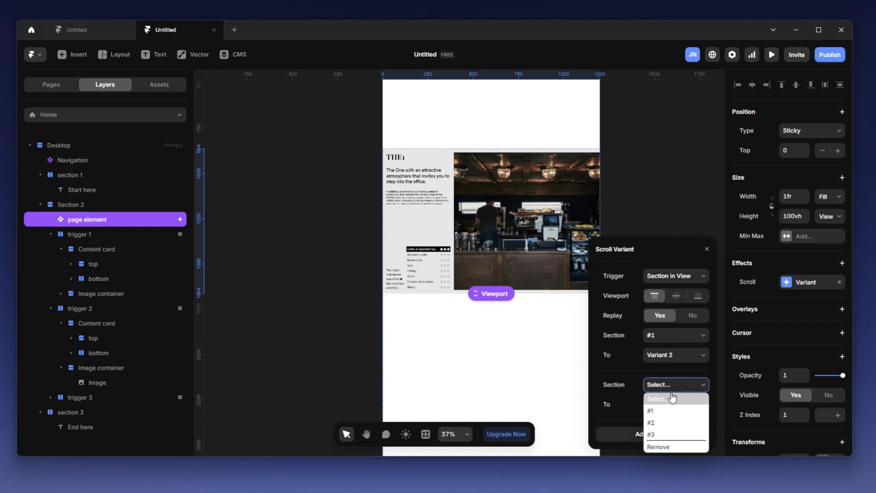
click(664, 424)
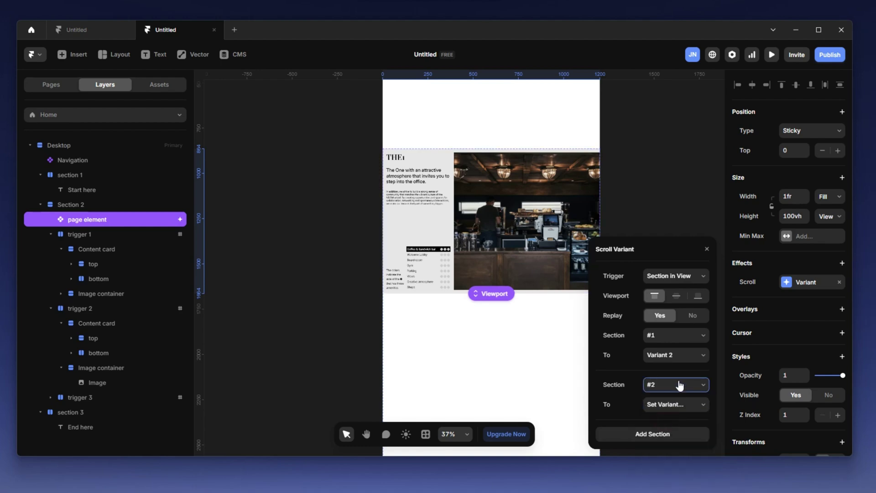
click(676, 409)
click(676, 406)
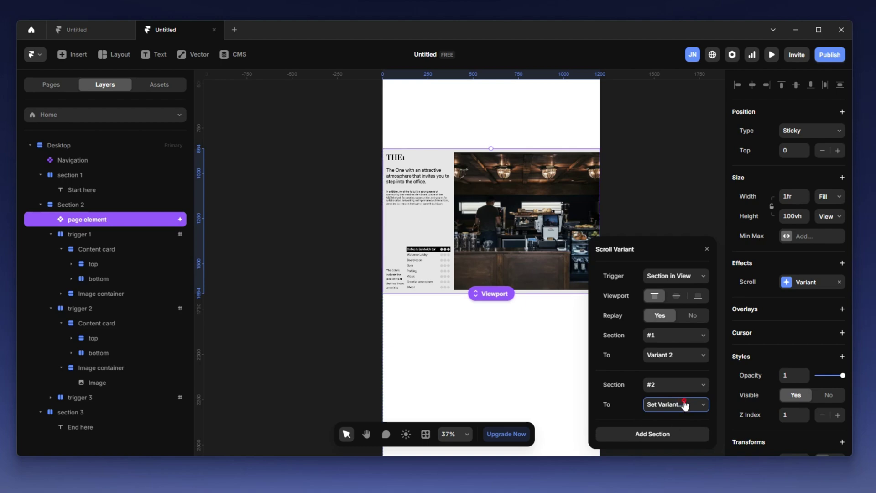
click(676, 412)
click(670, 453)
Review the Scroll Variant effect's trigger and viewport settings, then close them and deselect the page element.
scroll(610, 273, down, 5)
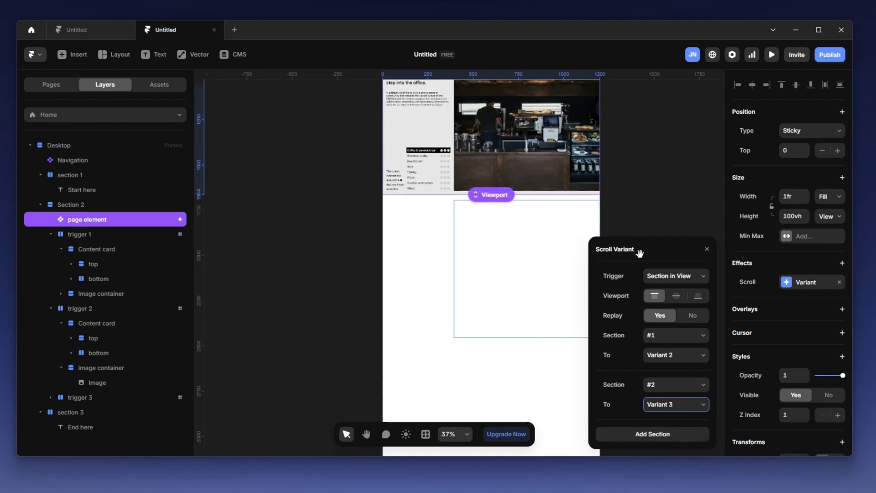
click(672, 277)
click(673, 277)
click(658, 296)
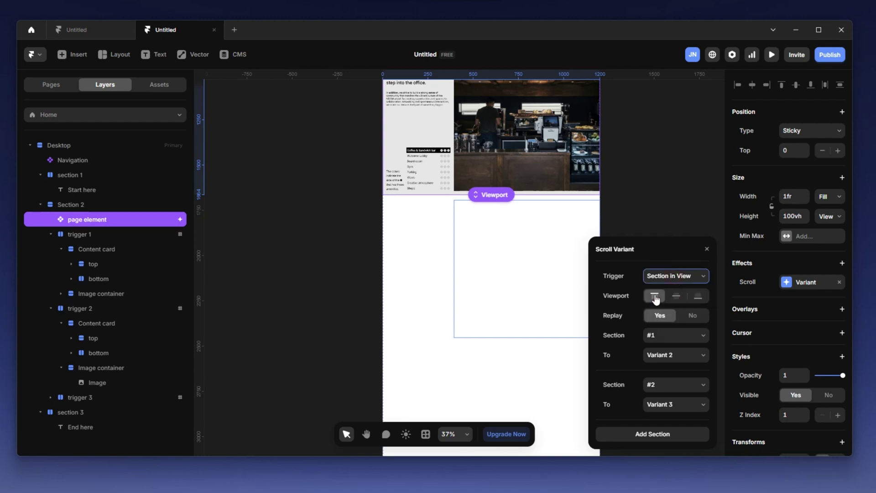
scroll(641, 166, up, 3)
click(668, 163)
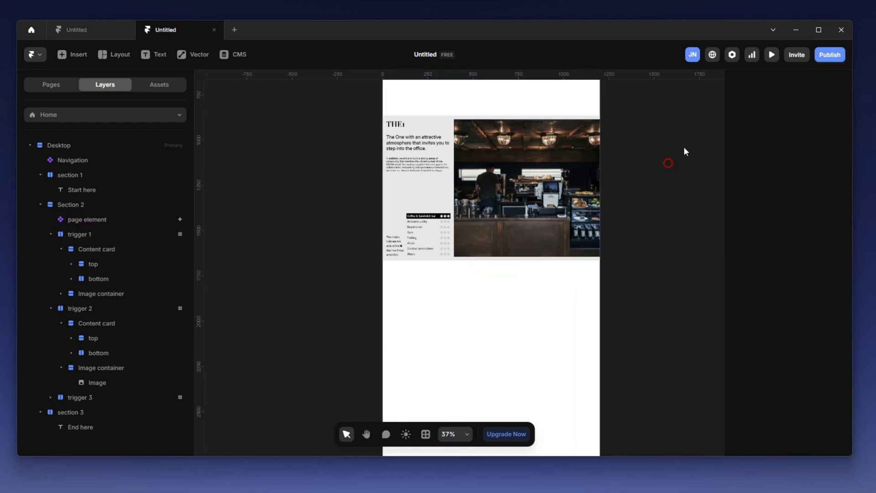
Preview the page in fullscreen and scroll through the trigger sections to examine how the sticky element switches variants.
click(771, 55)
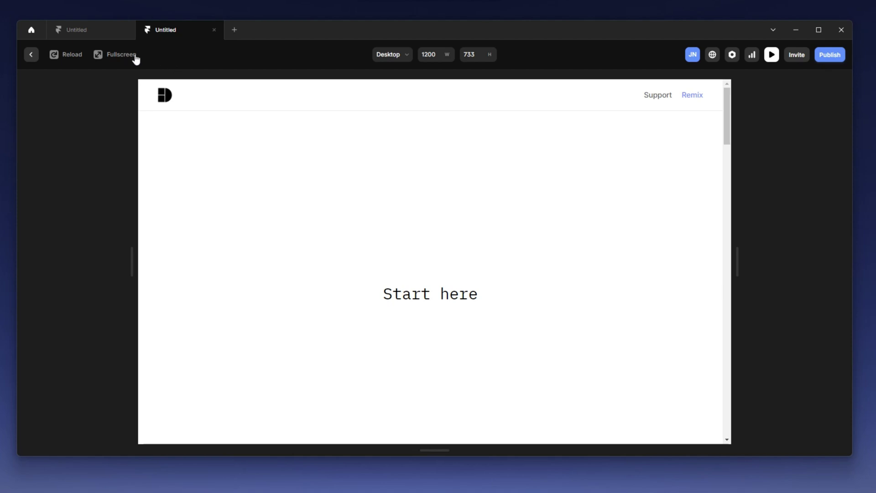
click(115, 56)
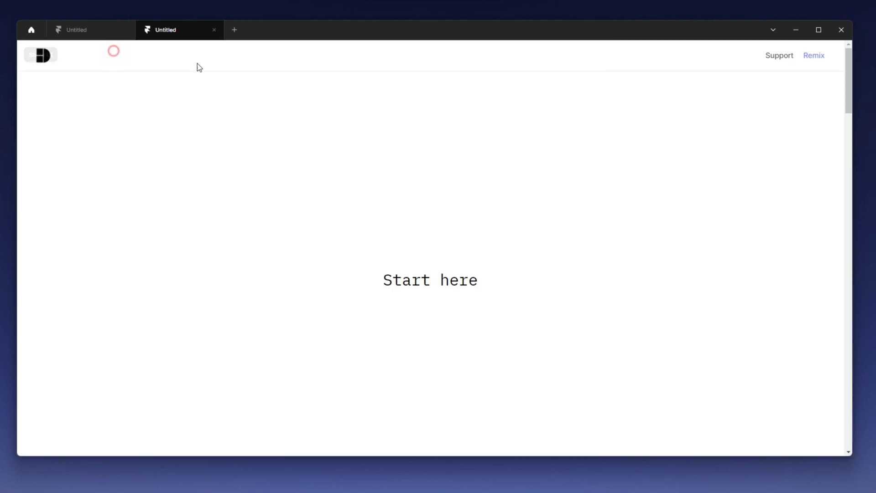
scroll(556, 282, down, 6)
scroll(554, 283, down, 2)
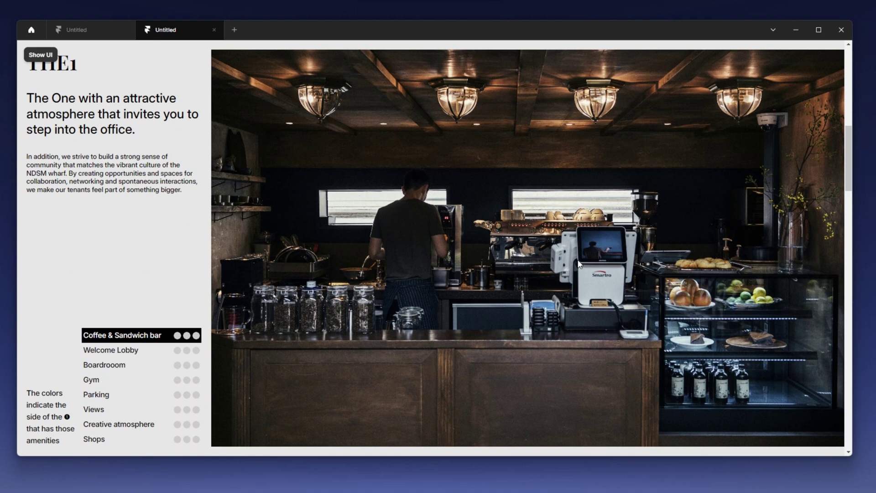
scroll(580, 267, down, 3)
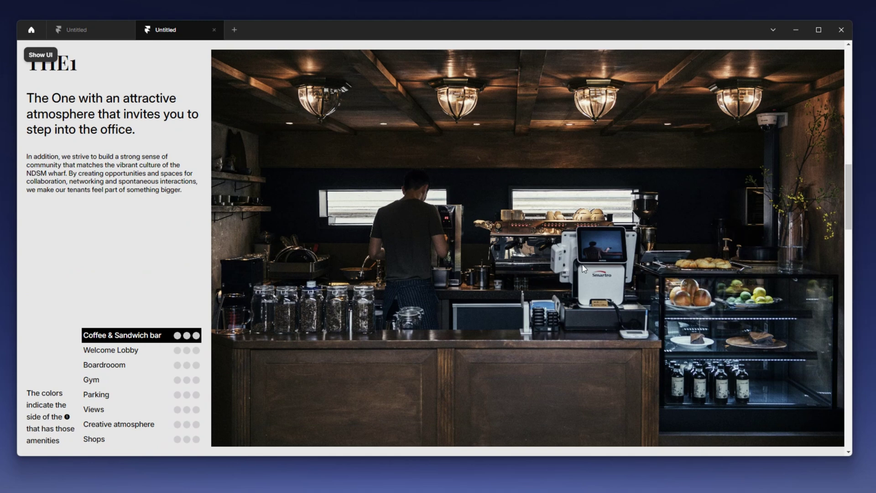
scroll(808, 197, down, 3)
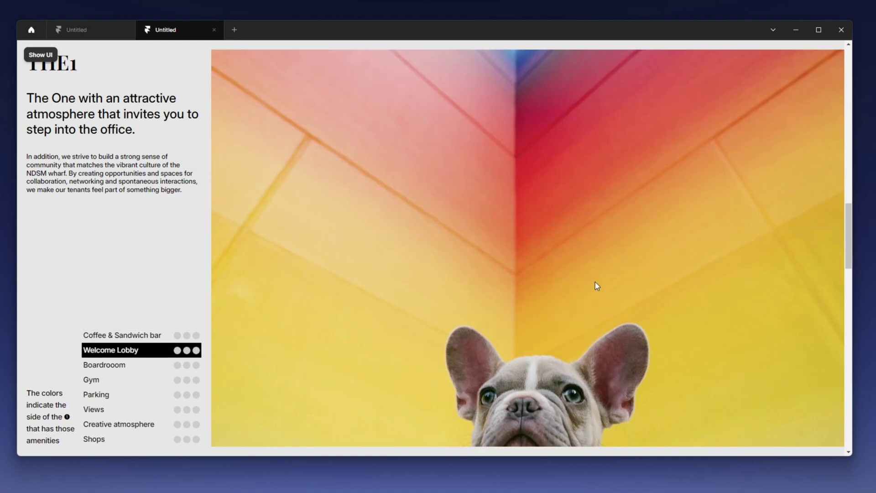
scroll(598, 285, down, 3)
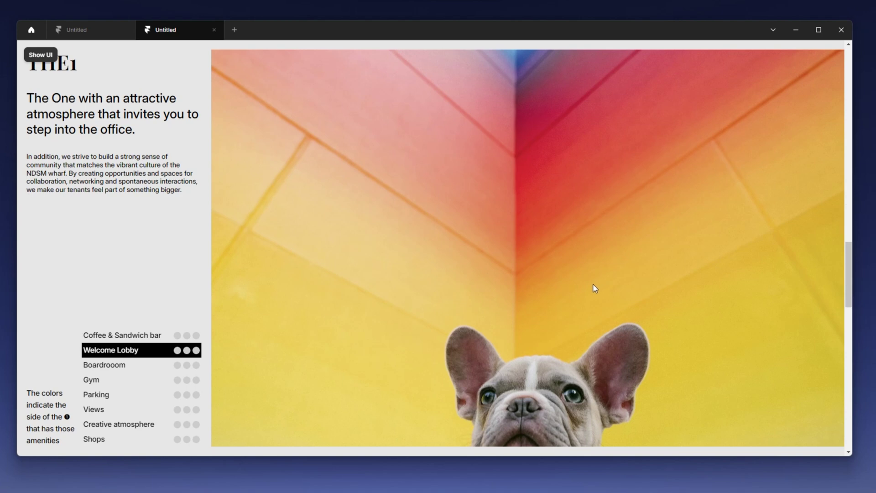
scroll(593, 290, down, 1)
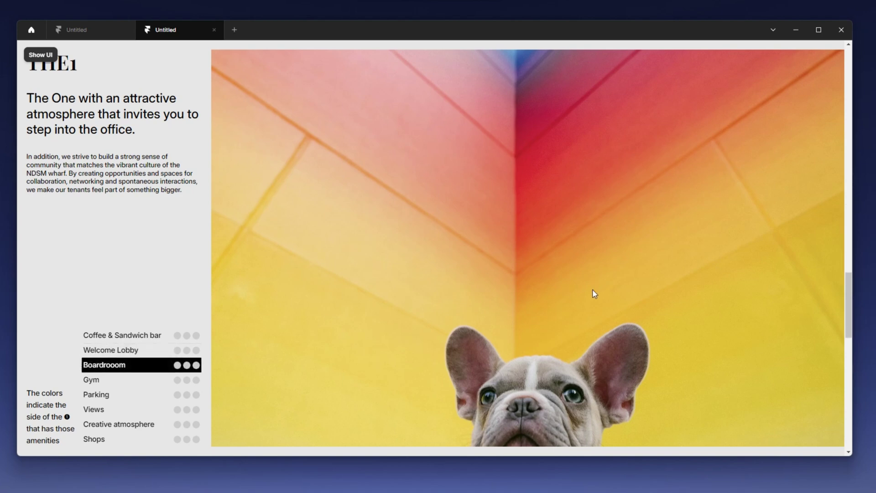